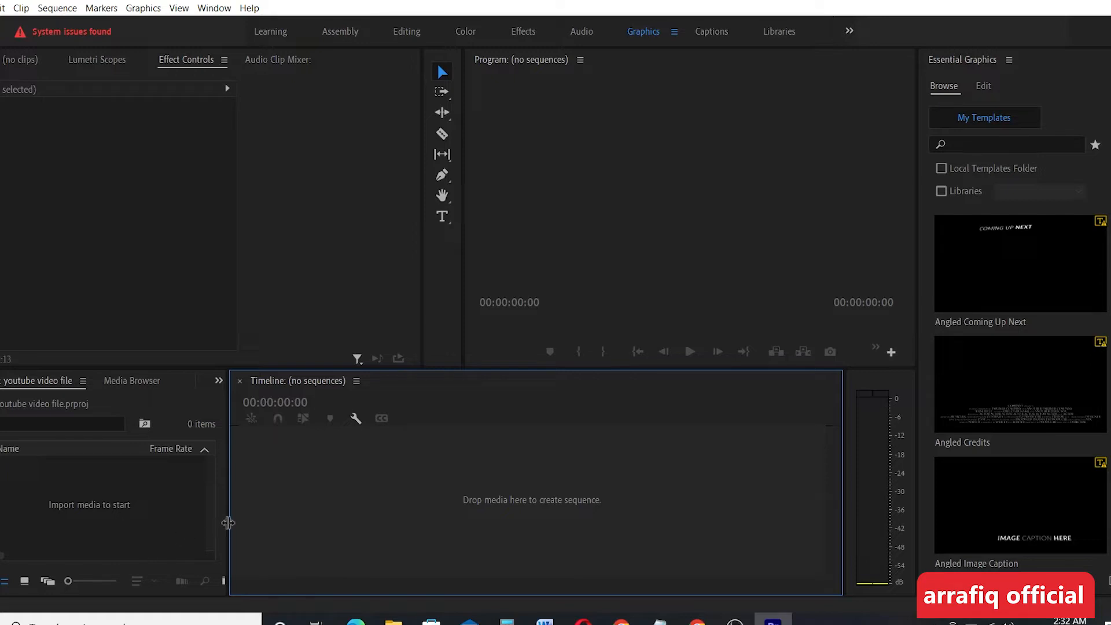
Step: Widen the Project panel by moving its border with the Timeline panel
drag(226, 522, 357, 524)
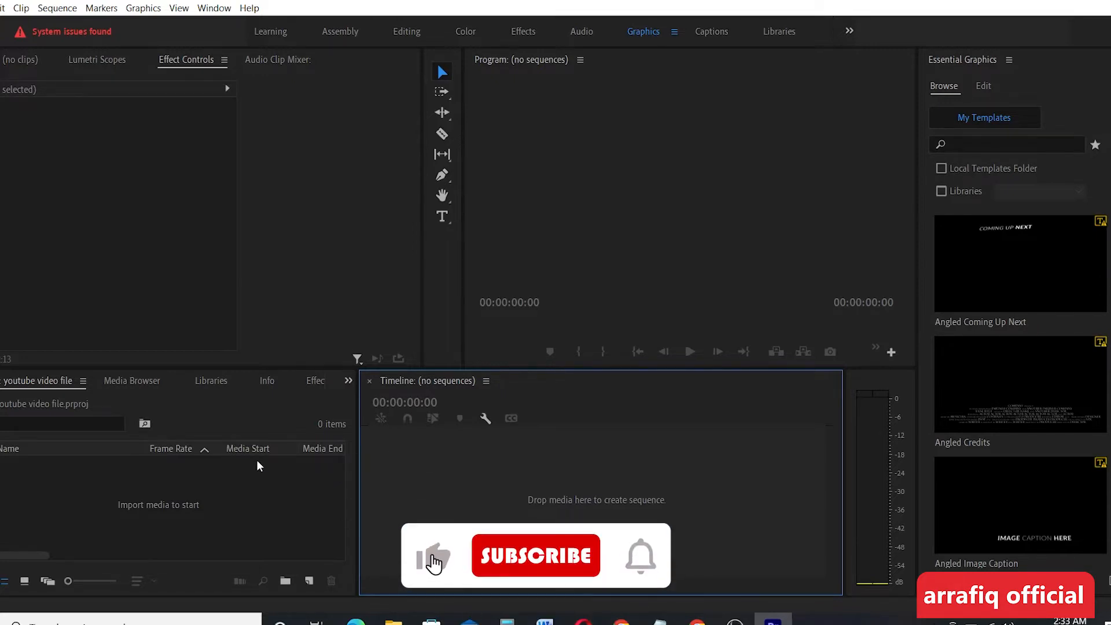
click(204, 194)
double_click(218, 496)
click(1065, 10)
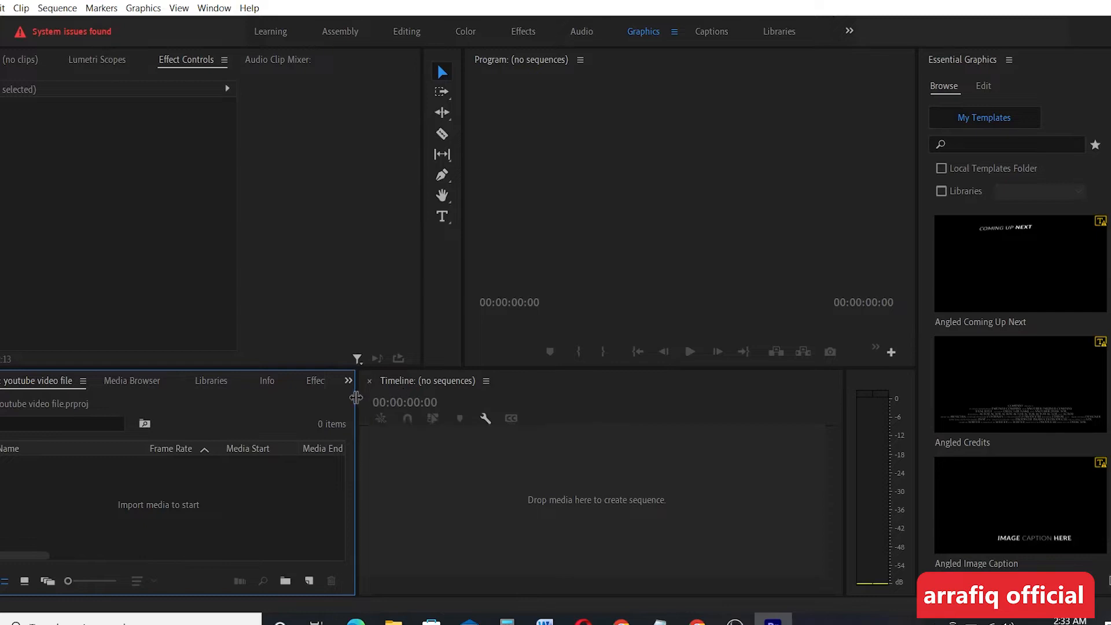
click(746, 131)
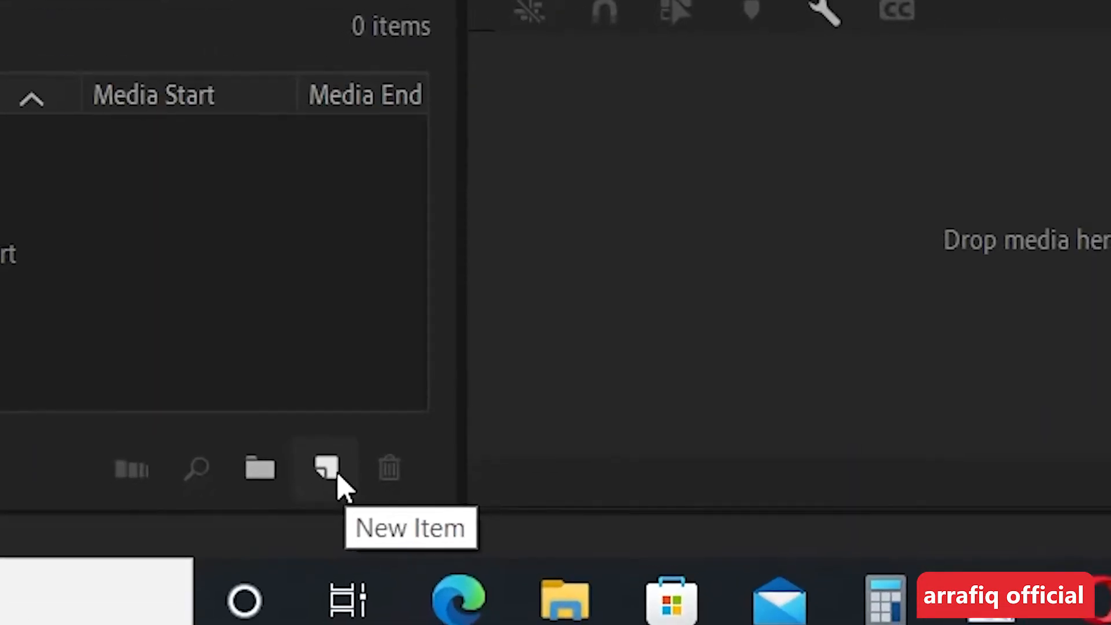
Step: Start a new sequence from the project's new item options and reposition the New Sequence dialog
click(341, 471)
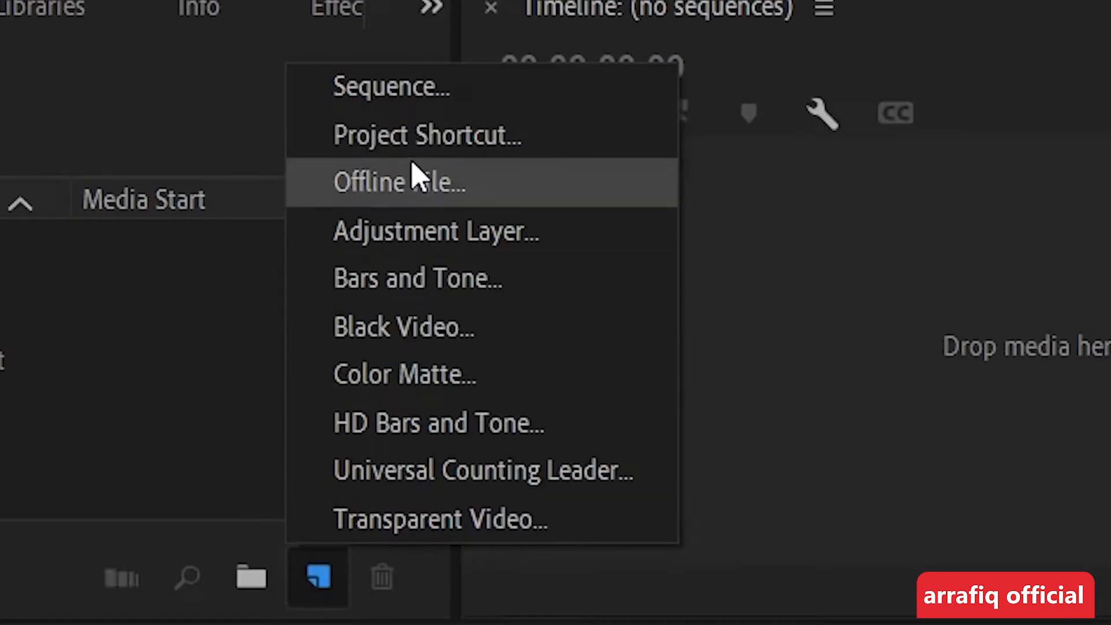
click(412, 106)
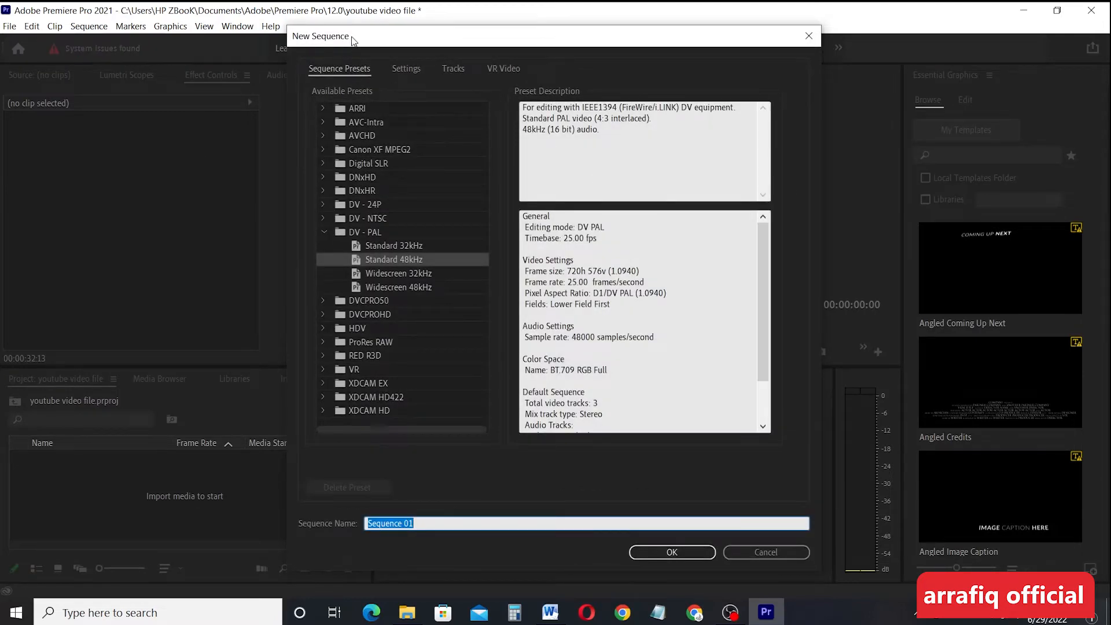
drag(351, 38, 305, 24)
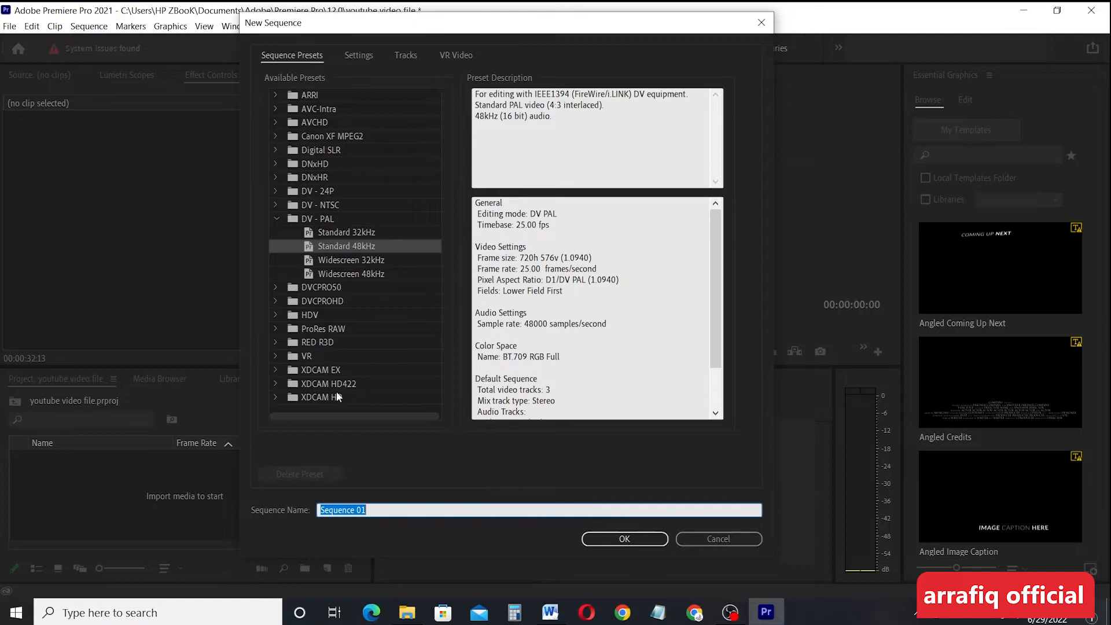
Step: Examine the available sequence presets, including the DNxHD group, the VR properties and the default preset's description
double_click(322, 165)
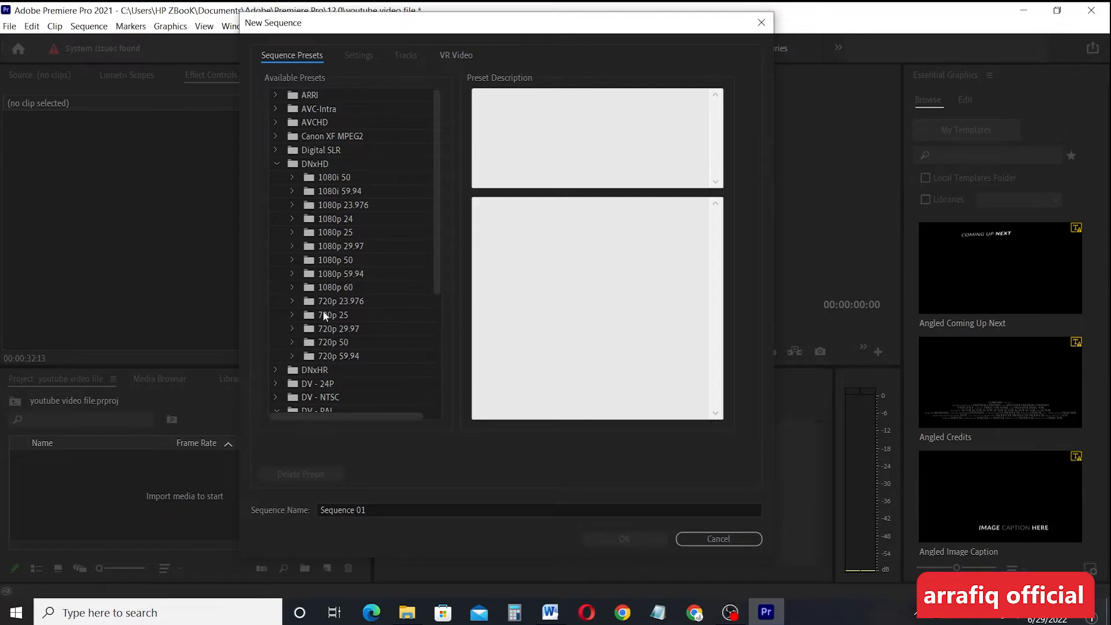
scroll(323, 313, down, 4)
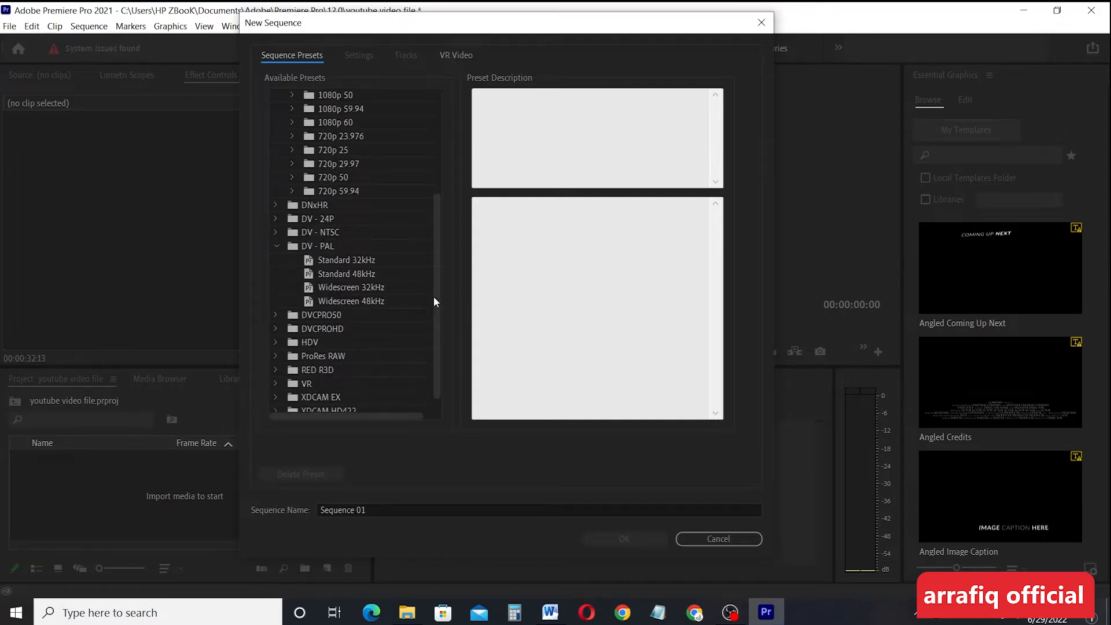
mouse_move(439, 272)
mouse_down()
mouse_move(435, 179)
mouse_move(439, 286)
mouse_up()
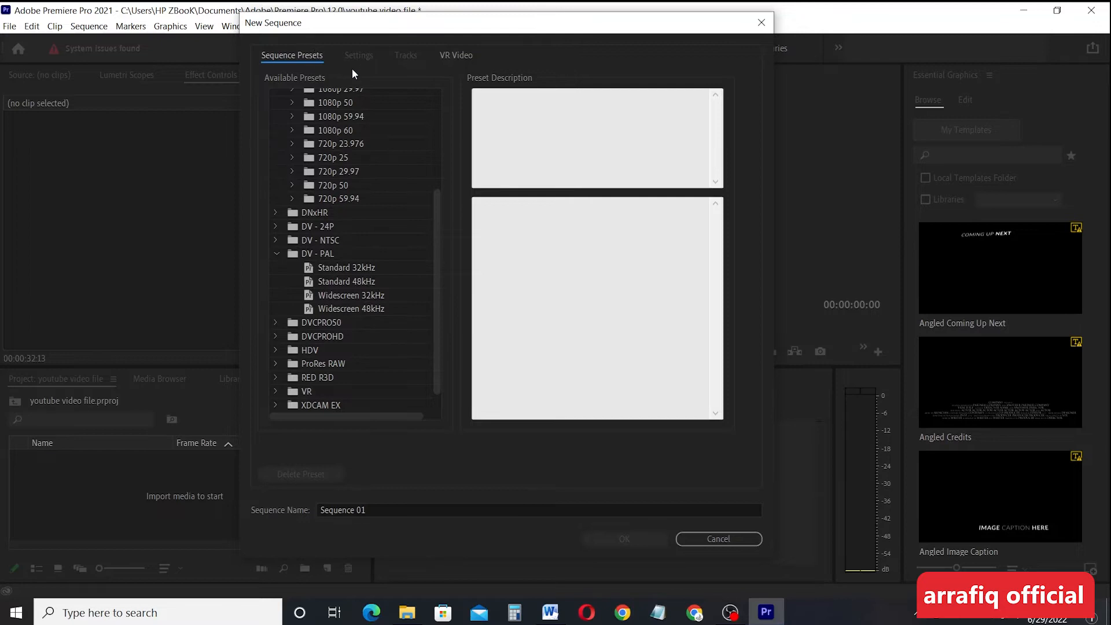
click(458, 54)
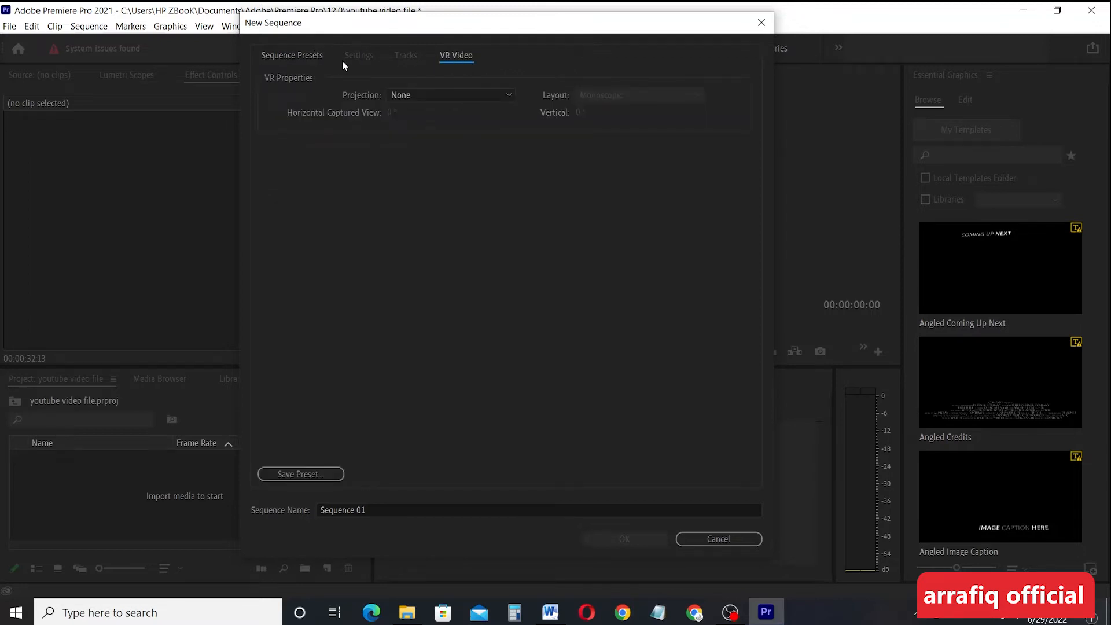
click(295, 60)
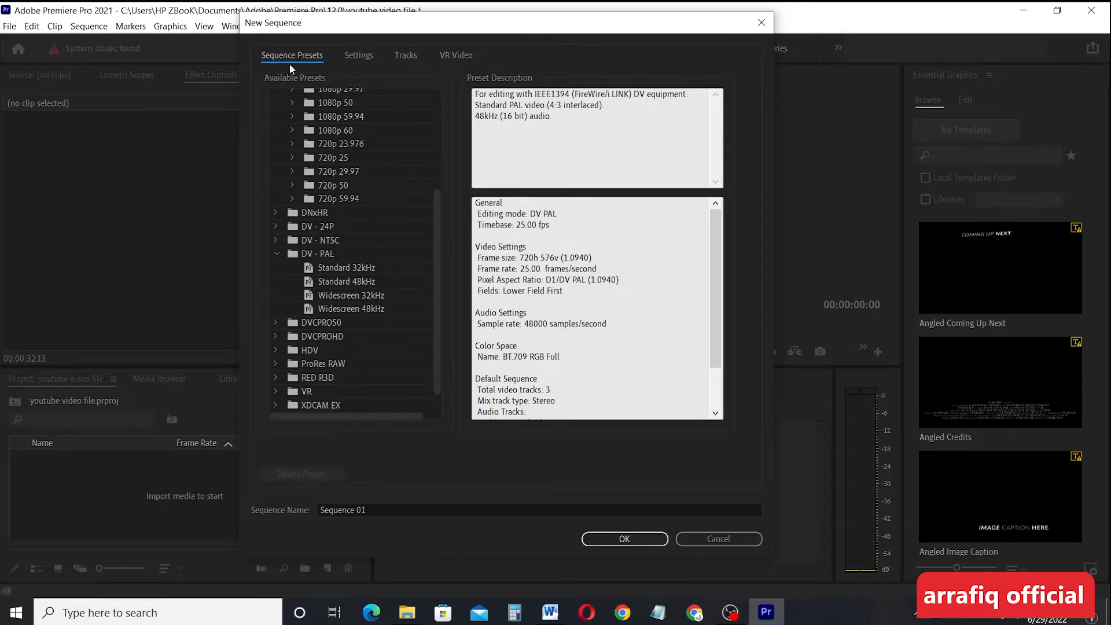
scroll(428, 292, down, 1)
scroll(324, 154, up, 5)
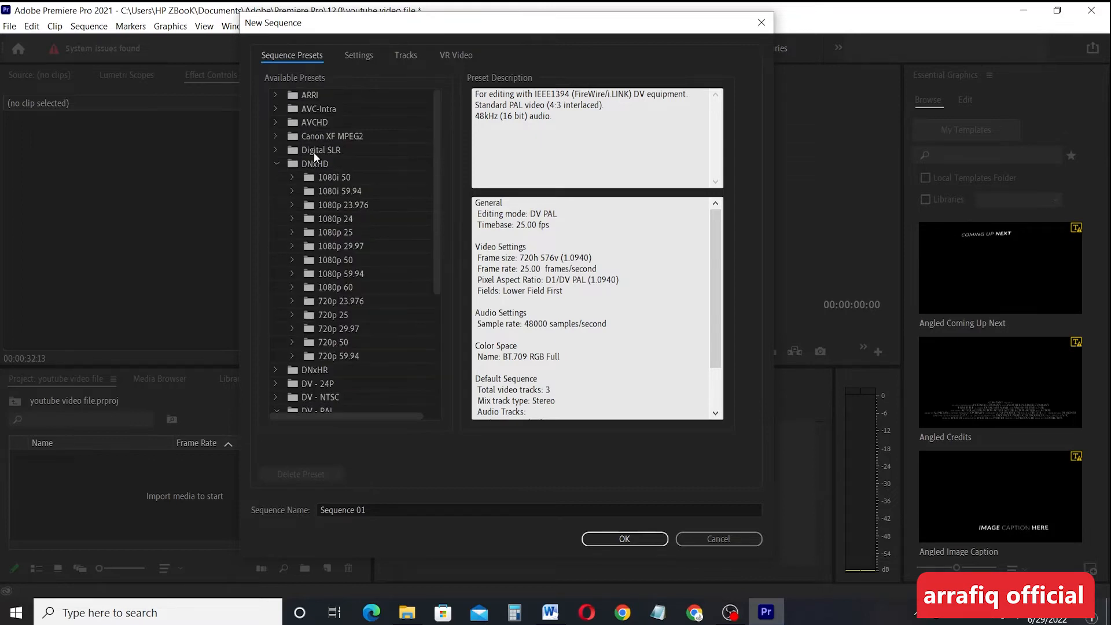
click(551, 105)
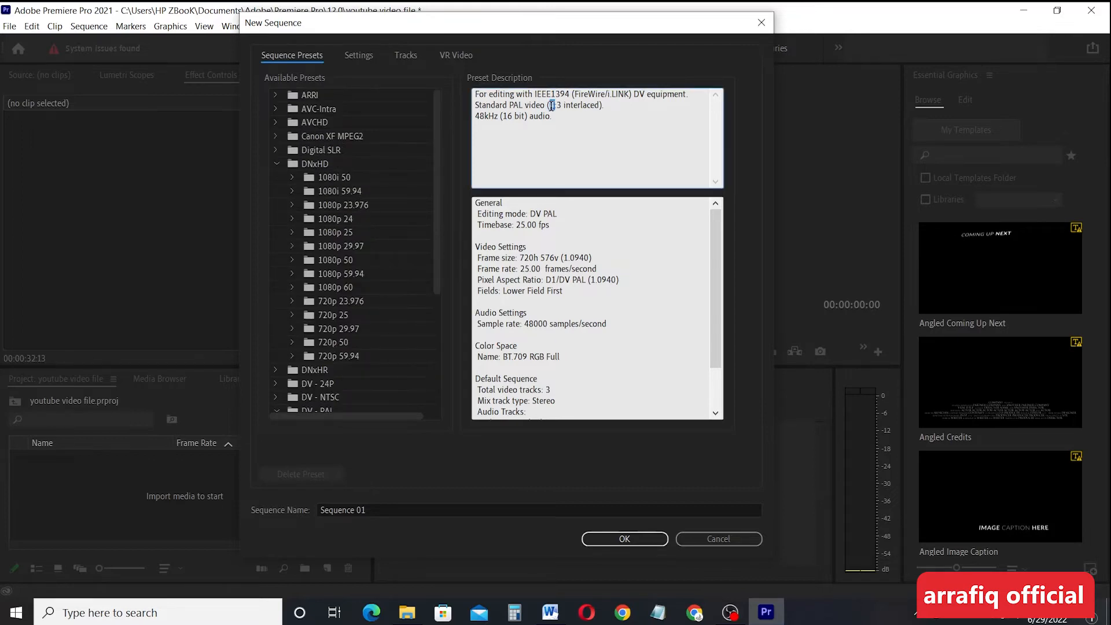
drag(552, 105, 475, 106)
drag(642, 103, 573, 105)
Step: Choose the ARRI 1080p 23.976 sequence preset and highlight the aspect ratio line in its description
click(276, 95)
click(310, 110)
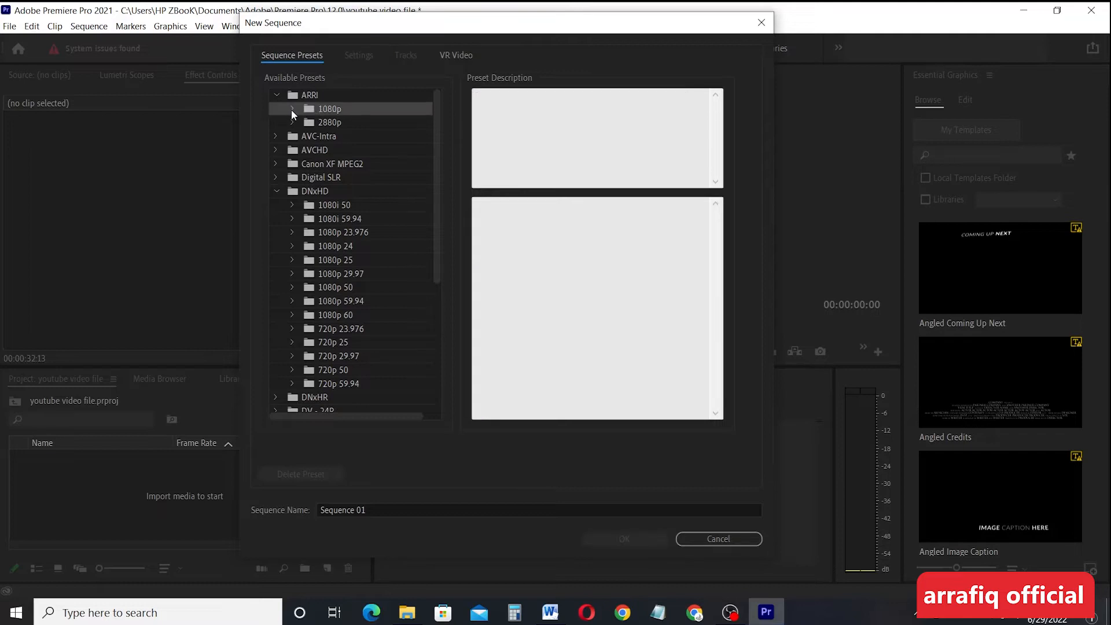
click(292, 109)
click(343, 124)
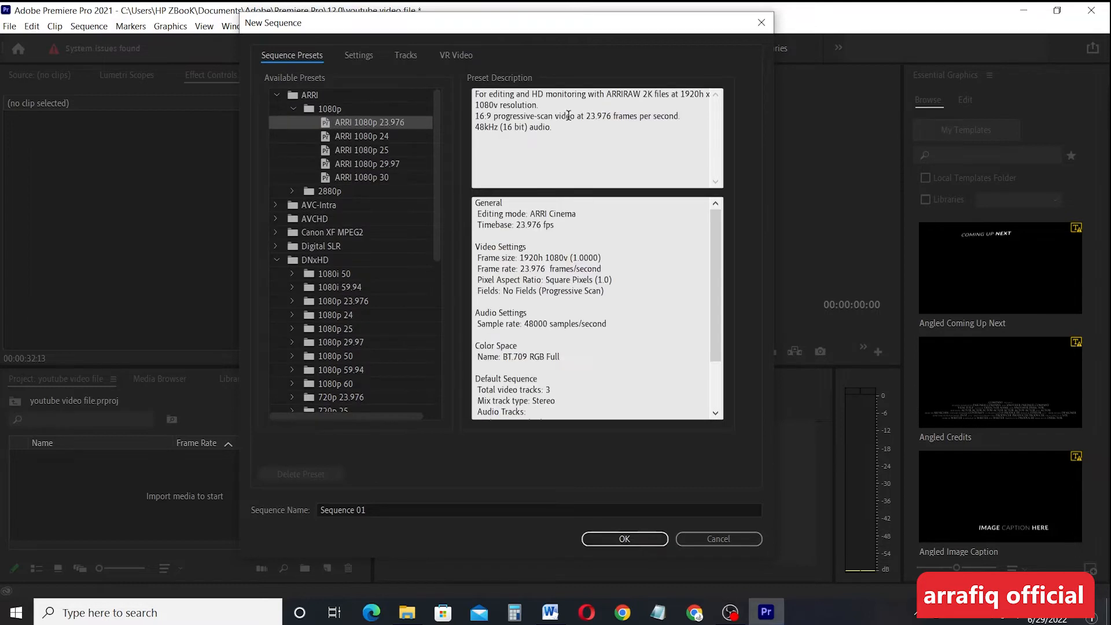
drag(475, 116, 497, 128)
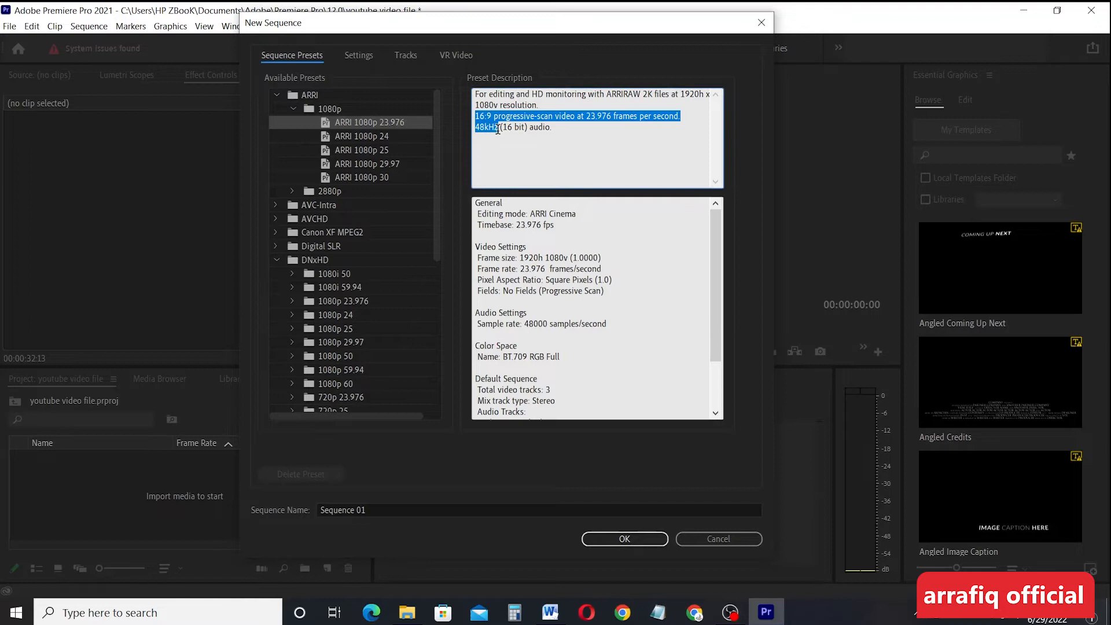
Step: Look over the preset's sequence settings and the remaining groups in the list of available presets
click(359, 54)
click(292, 54)
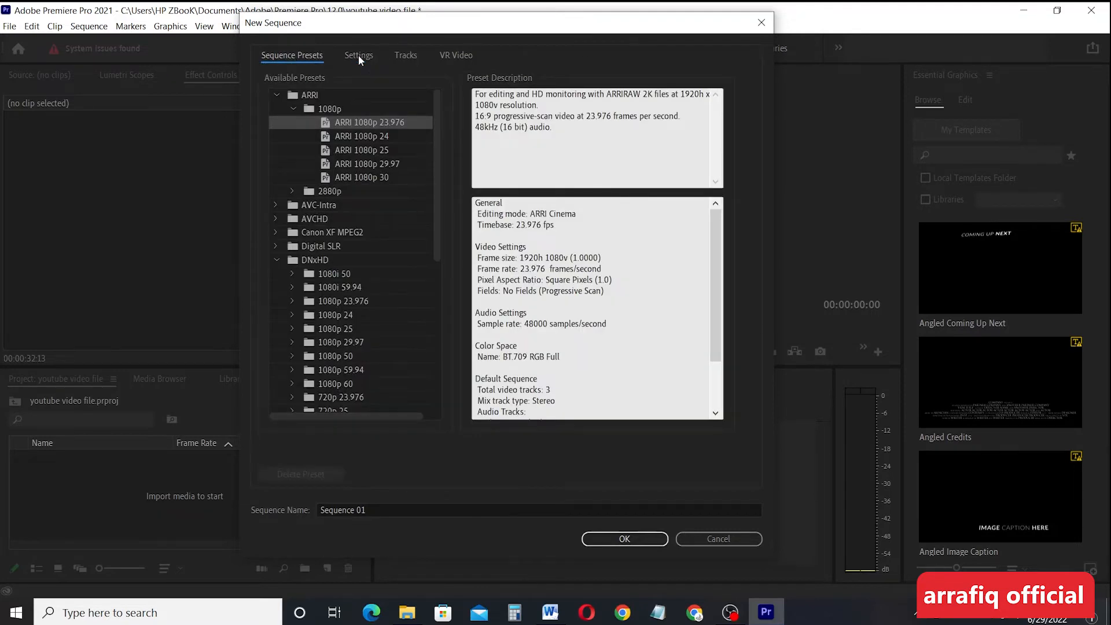
click(358, 54)
click(272, 57)
drag(436, 219, 436, 148)
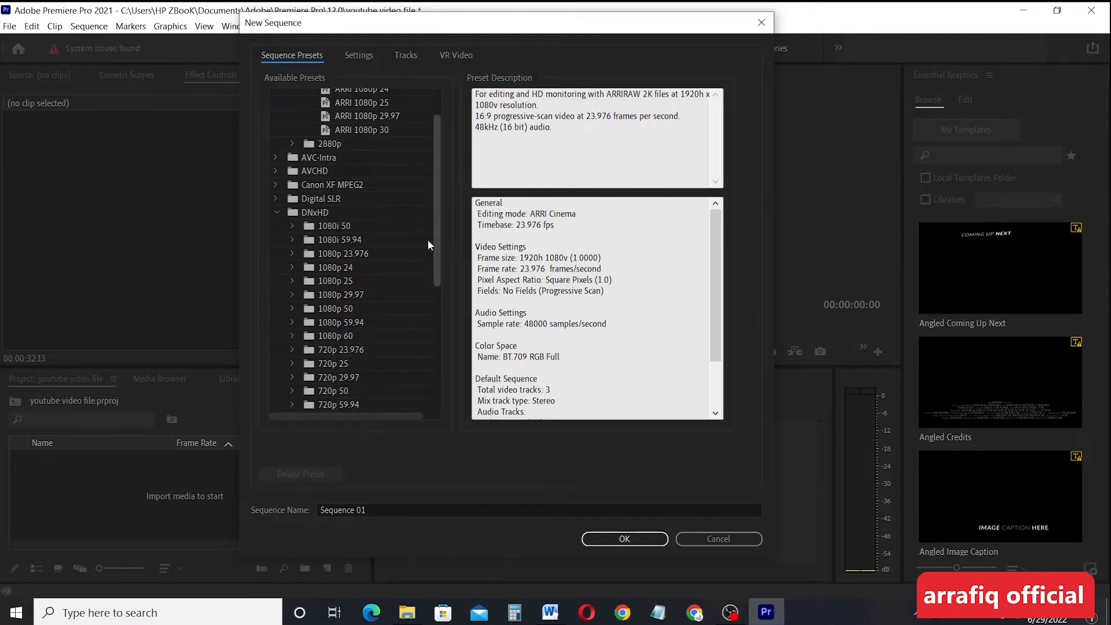
scroll(435, 260, down, 6)
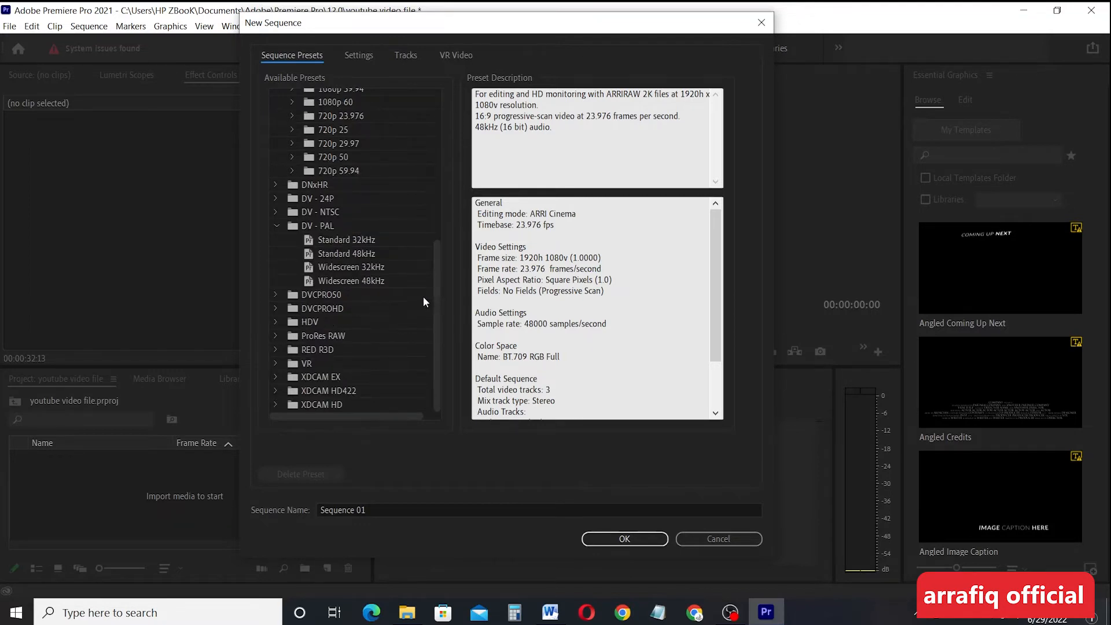
scroll(440, 289, up, 3)
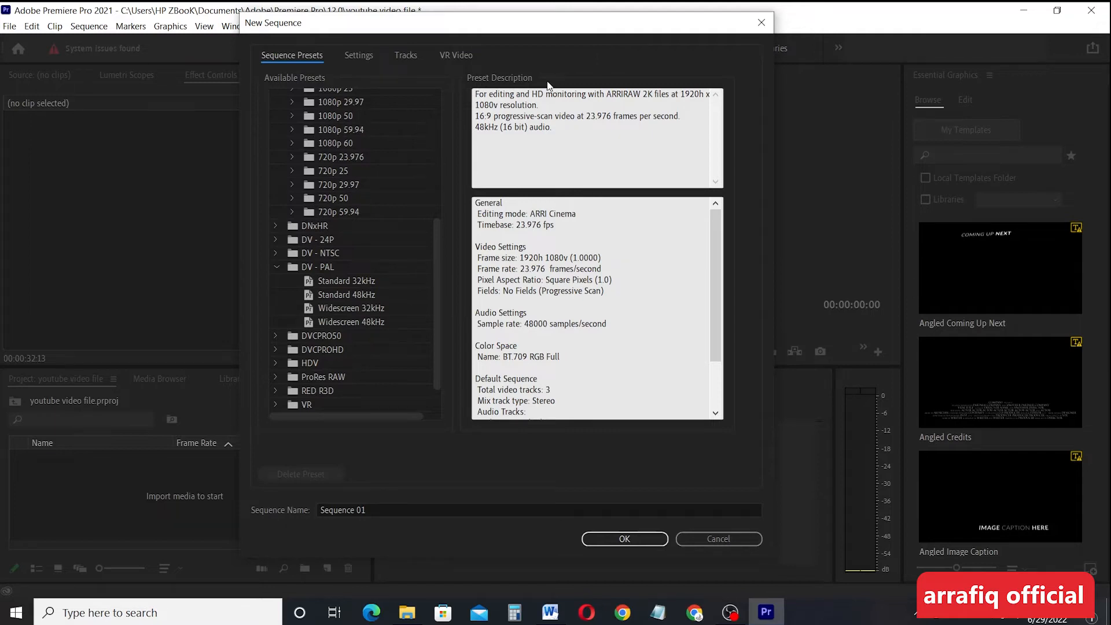
Step: Set the new sequence's editing mode to Custom
click(359, 55)
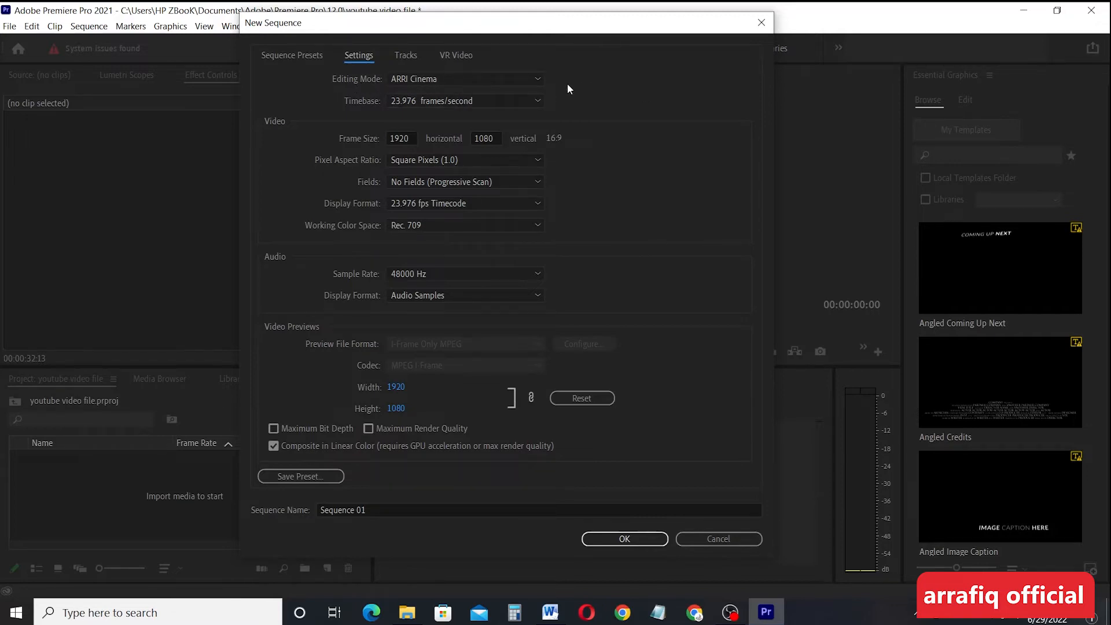
click(536, 79)
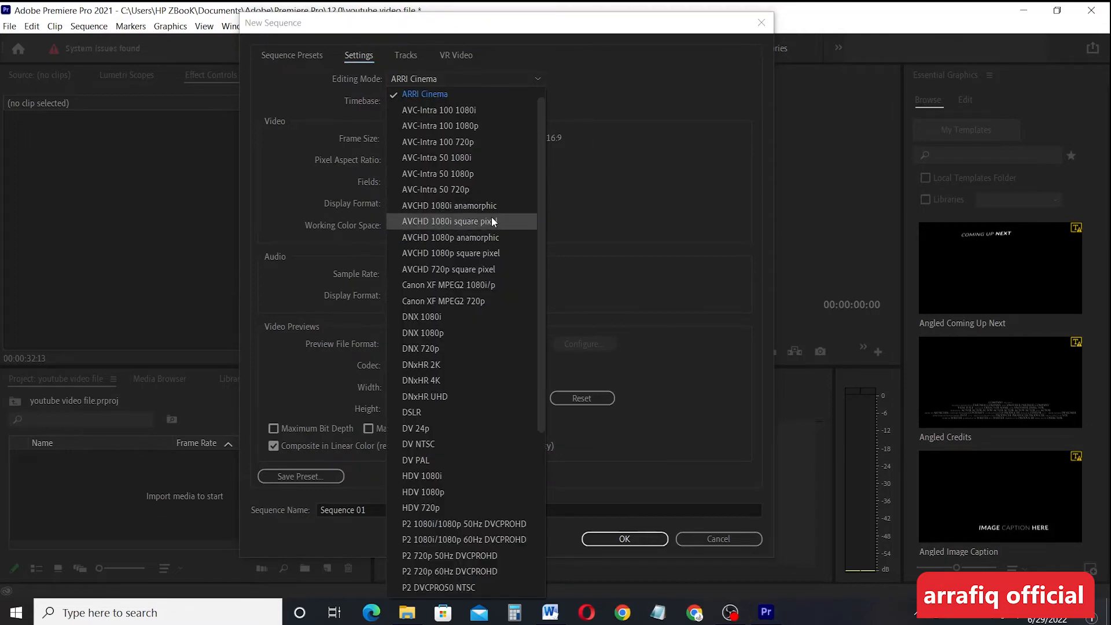
scroll(489, 213, up, 1)
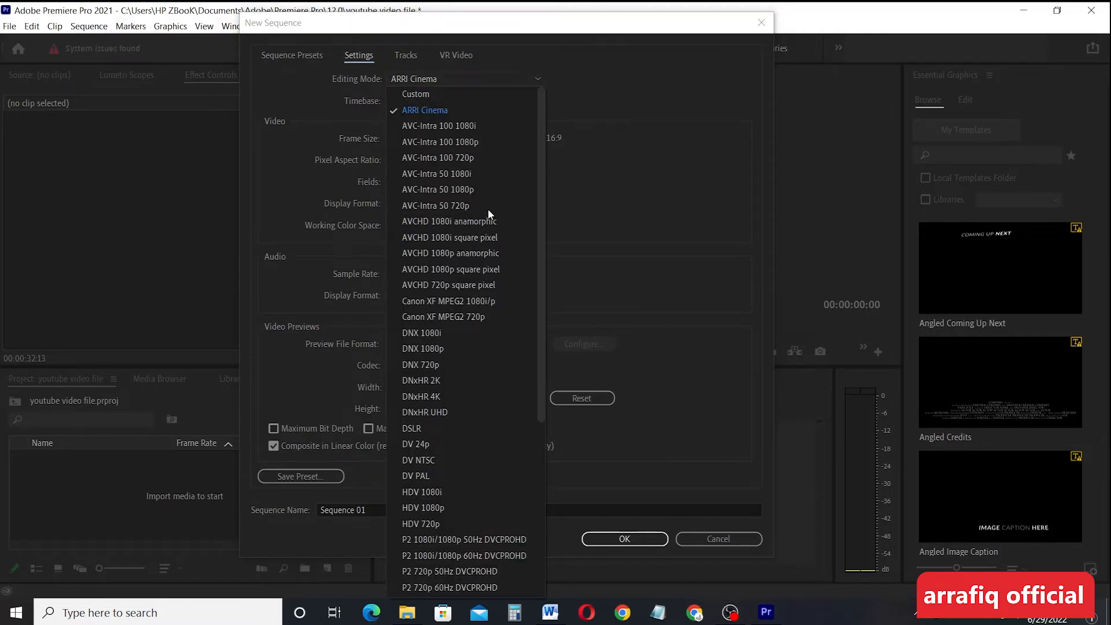
click(439, 95)
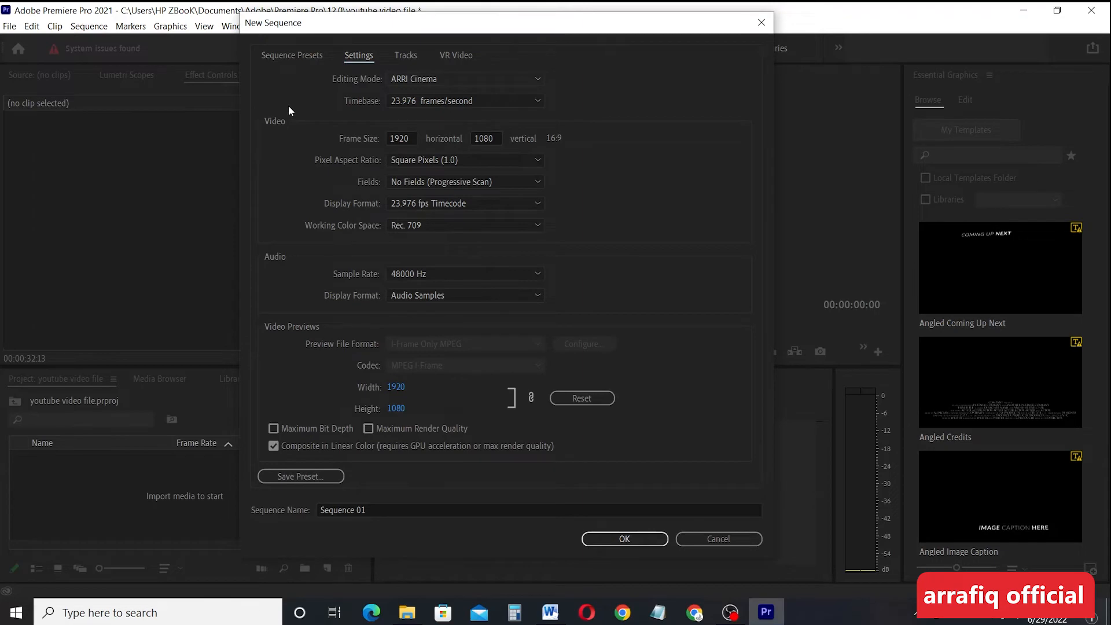
Step: Set the new sequence's timebase to 60.00 frames/second
click(456, 103)
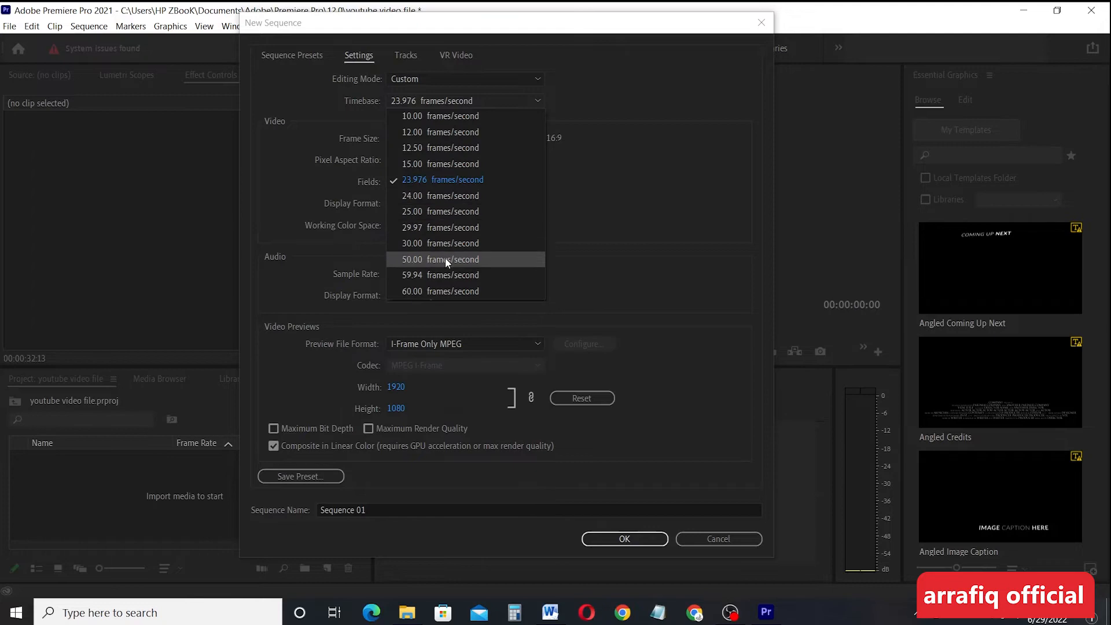
click(425, 289)
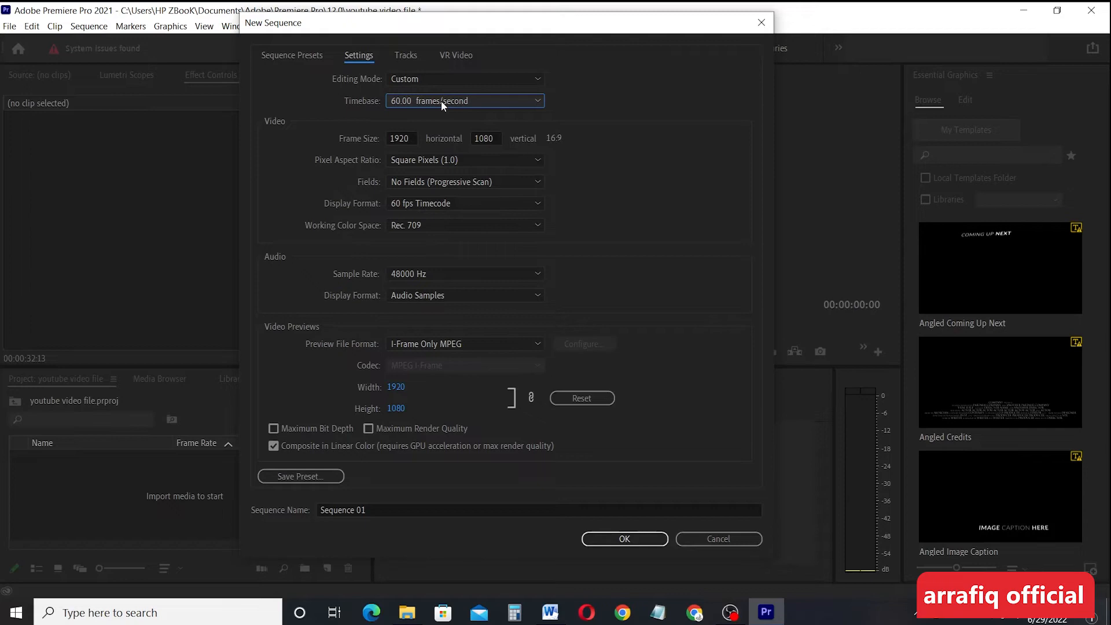
click(414, 102)
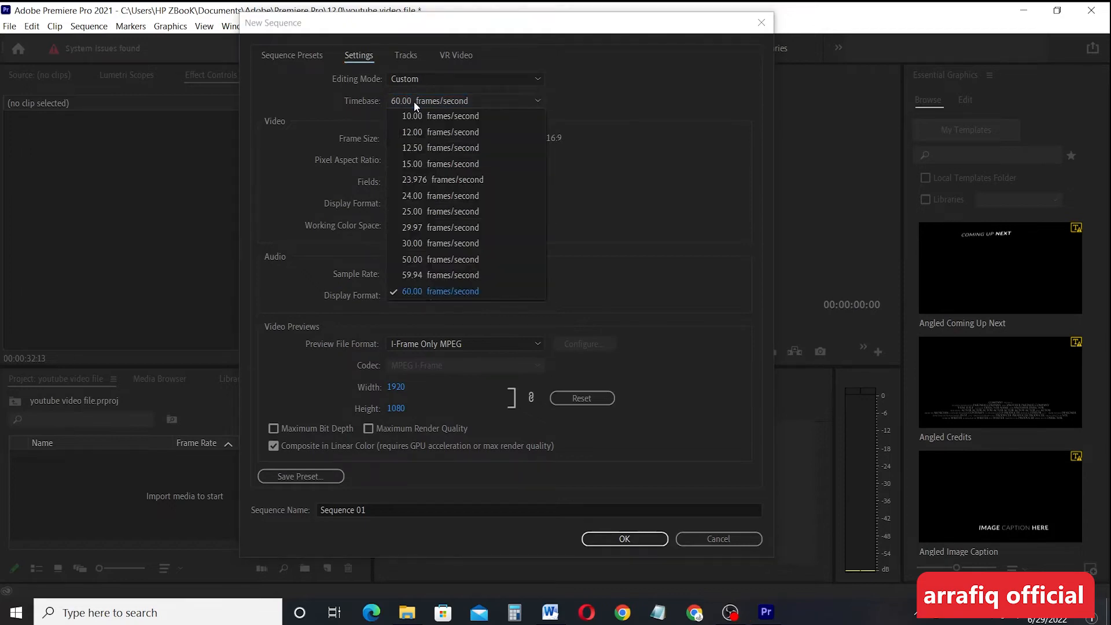
click(429, 292)
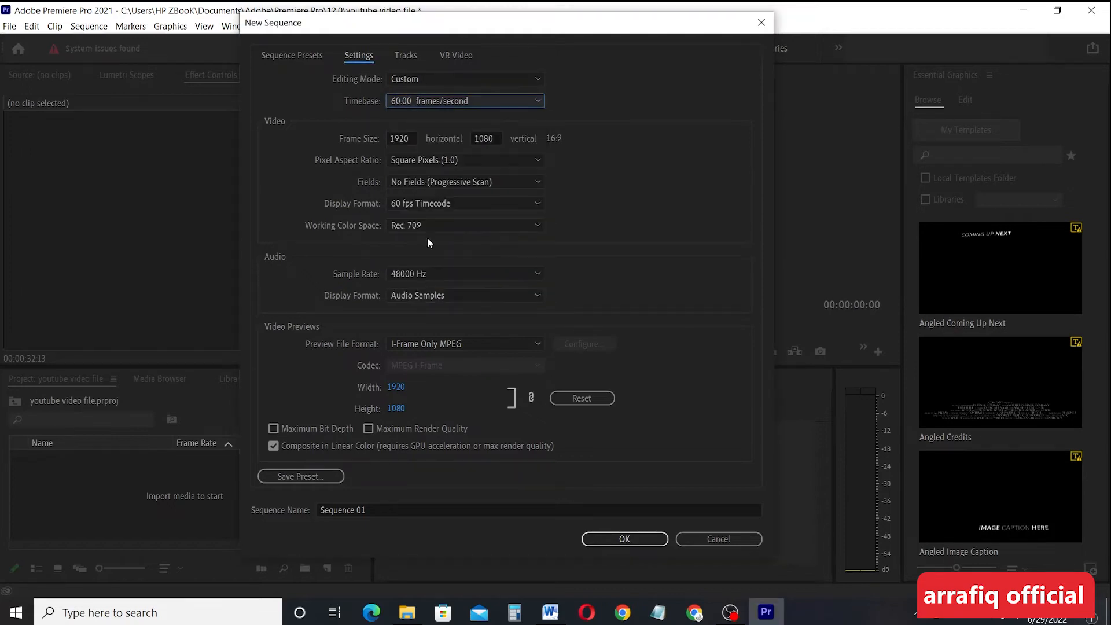
click(425, 100)
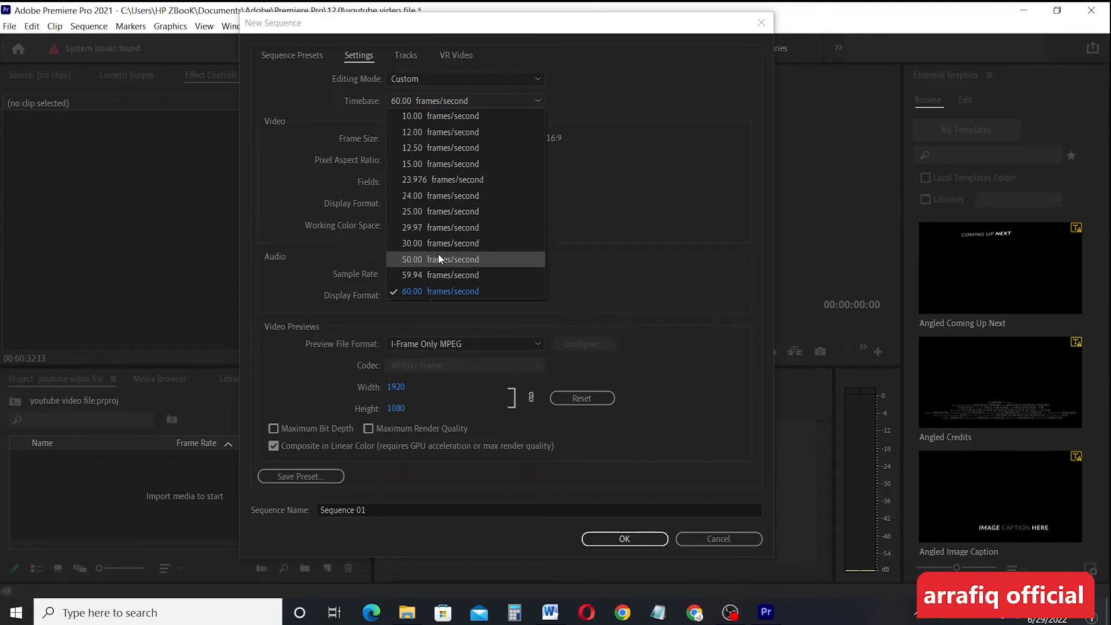
click(457, 287)
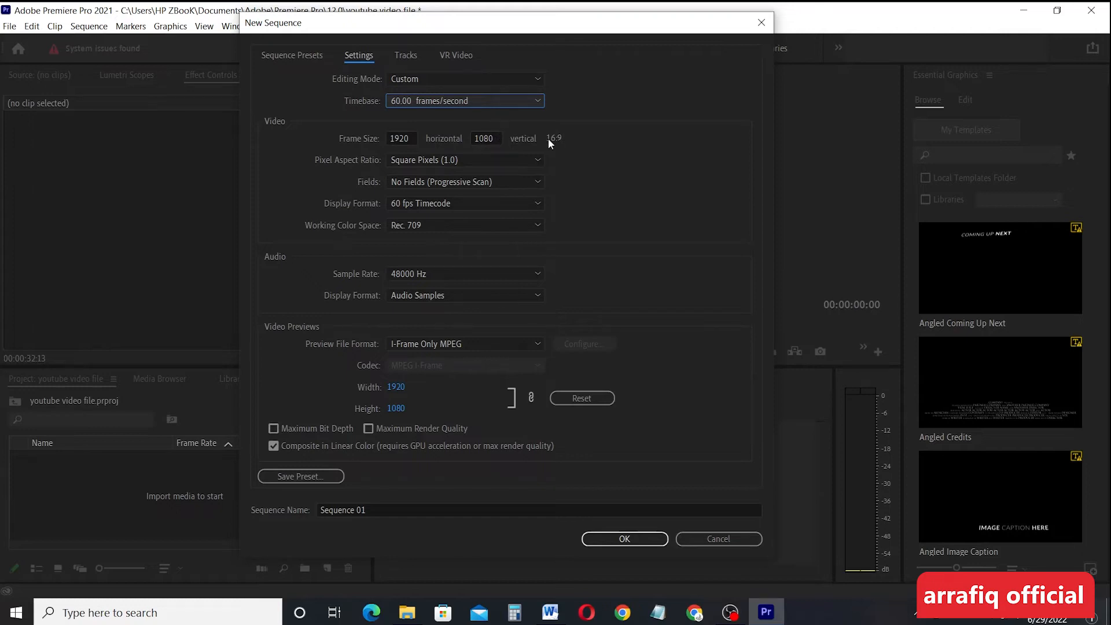
Step: Examine the sequence's horizontal and vertical frame size values and their aspect ratio
click(484, 138)
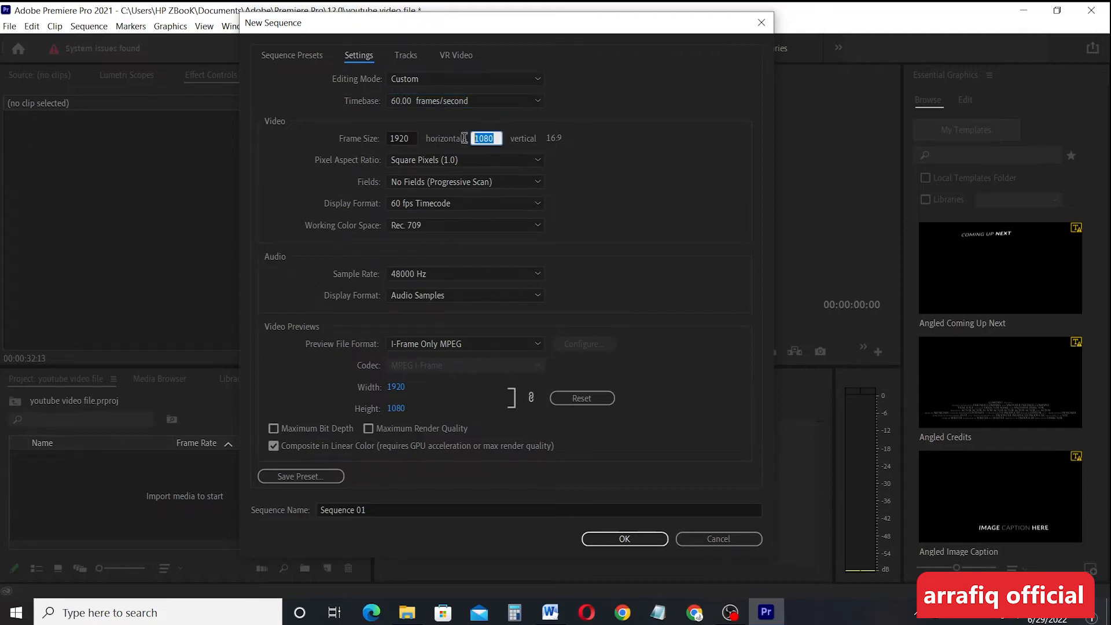
click(570, 149)
double_click(498, 137)
click(409, 138)
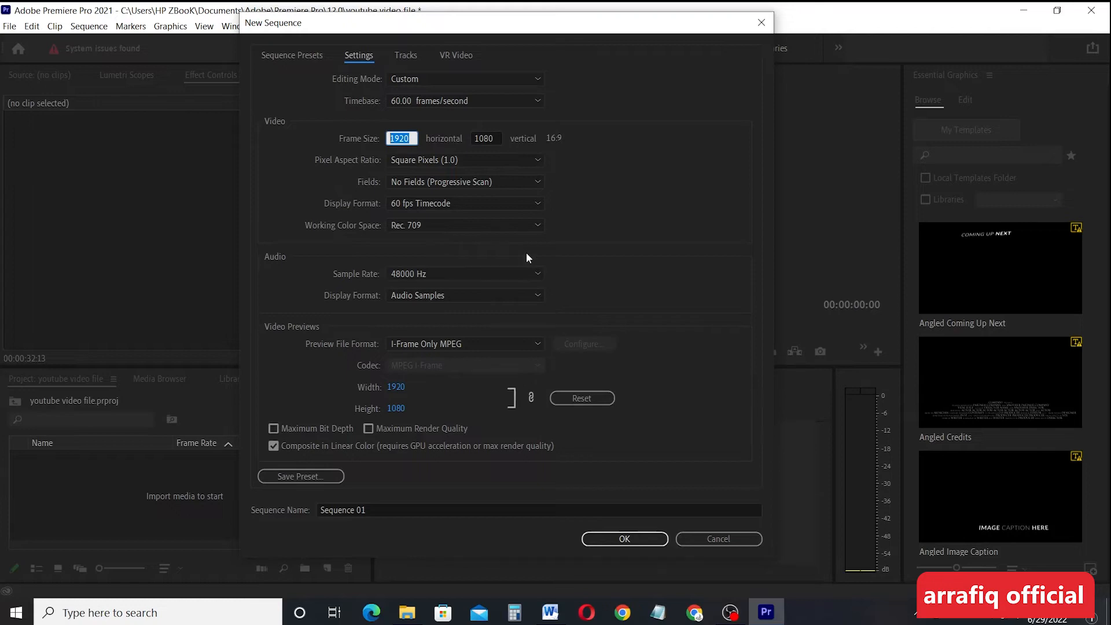
click(630, 152)
click(400, 138)
click(496, 138)
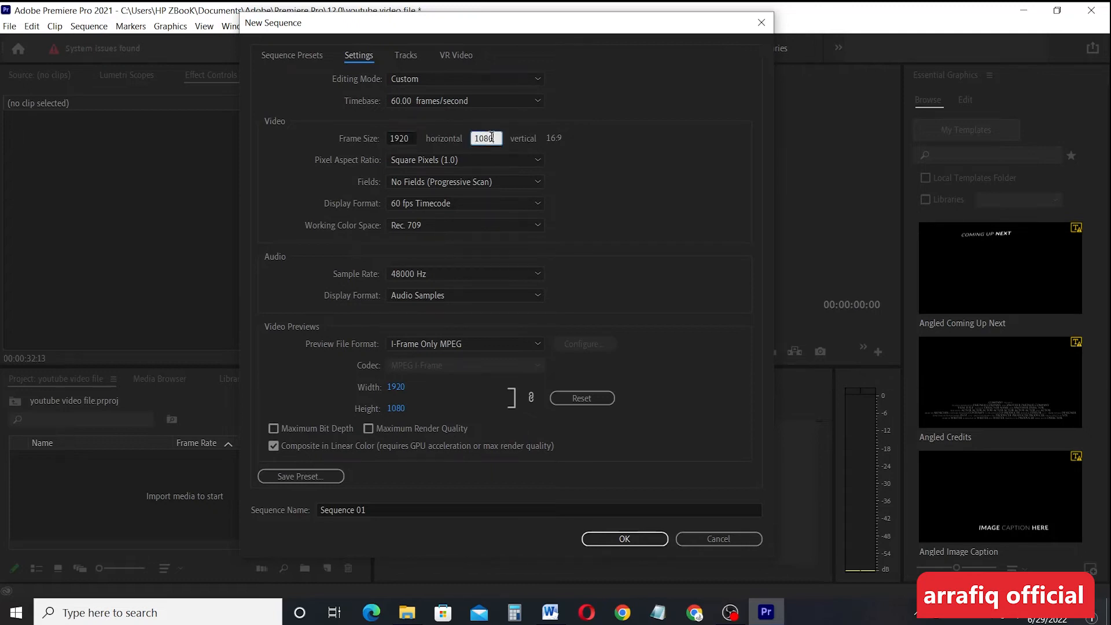
click(409, 137)
click(486, 138)
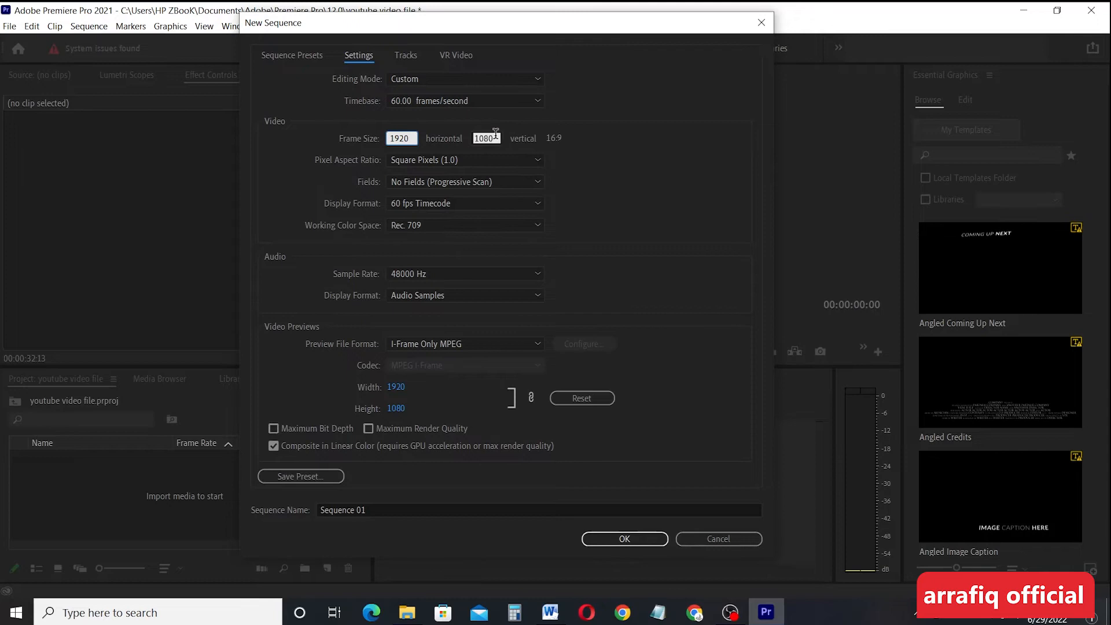
click(620, 162)
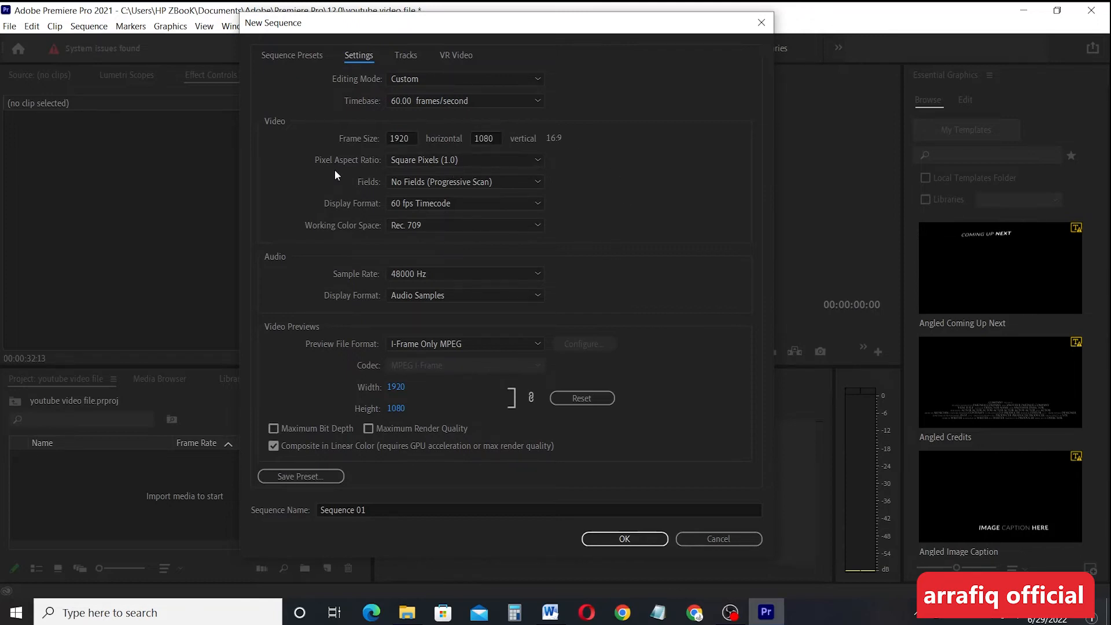
Step: Keep the pixel aspect ratio at Square Pixels (1.0) and the fields at No Fields (Progressive Scan) for the new sequence
click(446, 163)
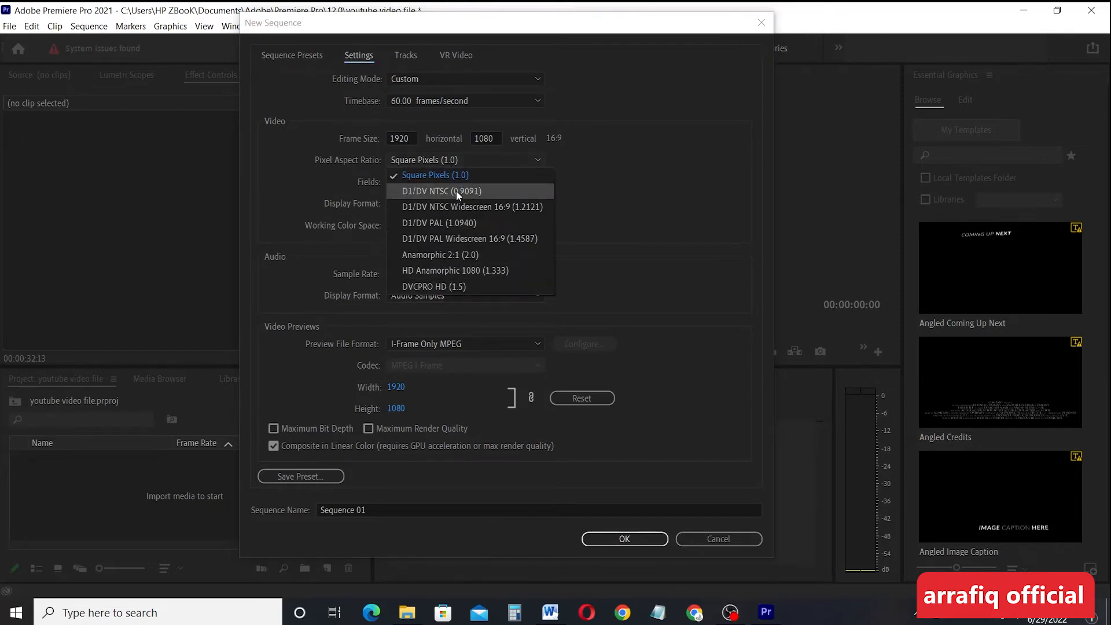
click(456, 173)
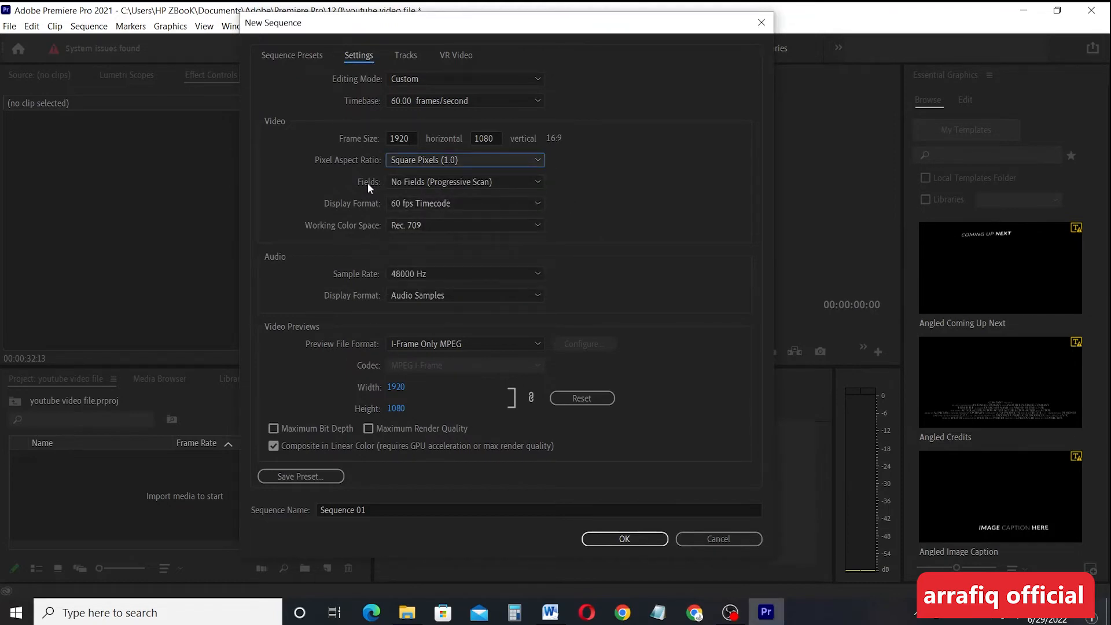
click(457, 183)
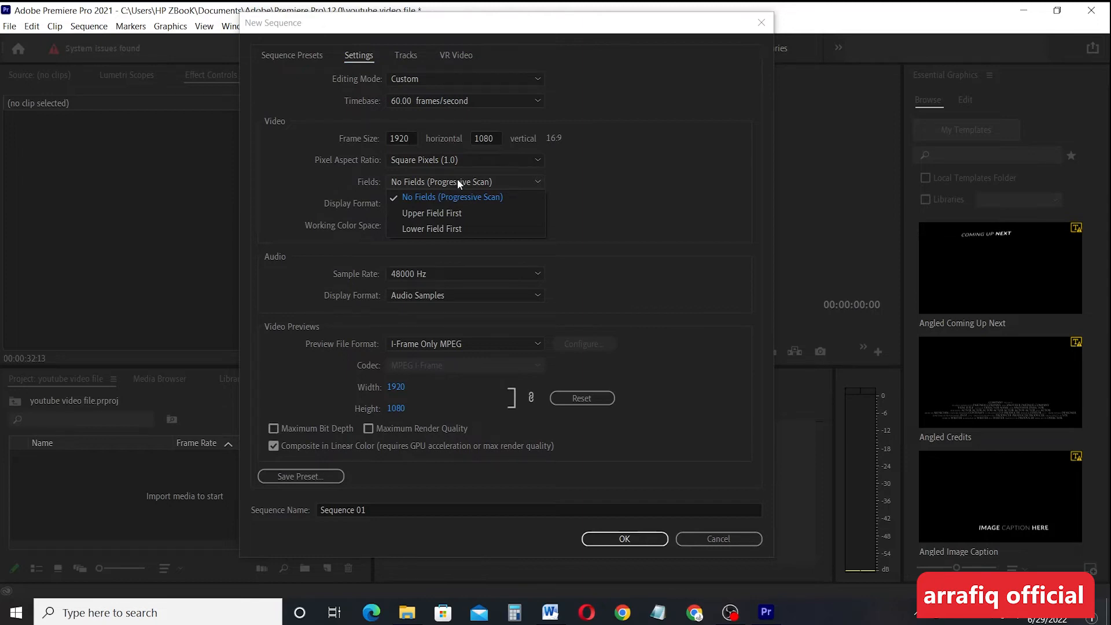
click(499, 180)
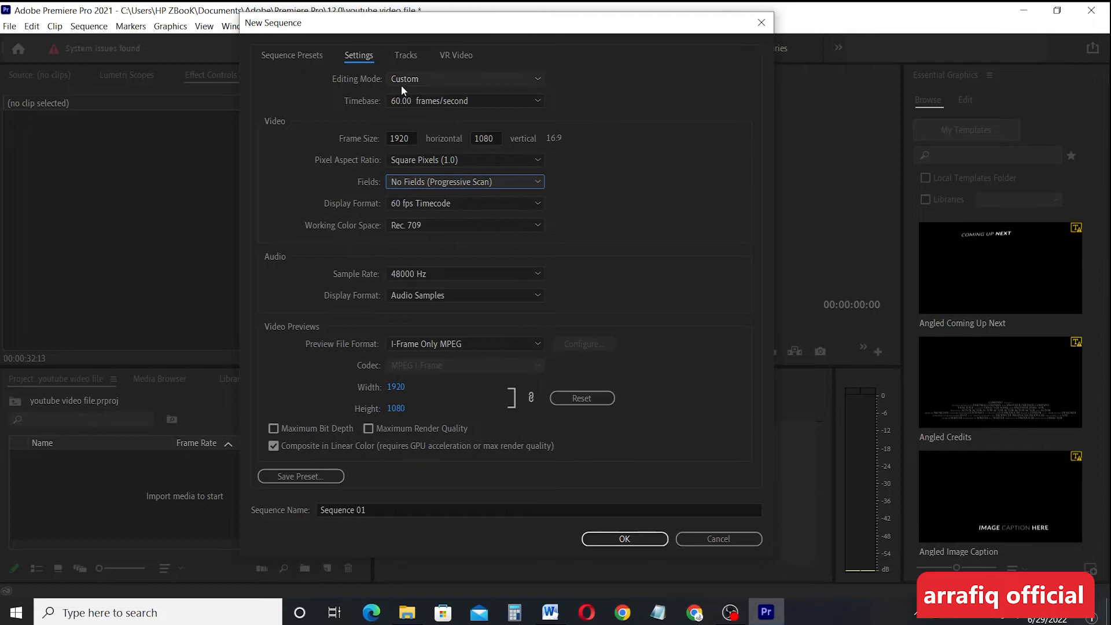
Step: Look over the new sequence's working color space and audio display format settings
click(453, 228)
click(454, 228)
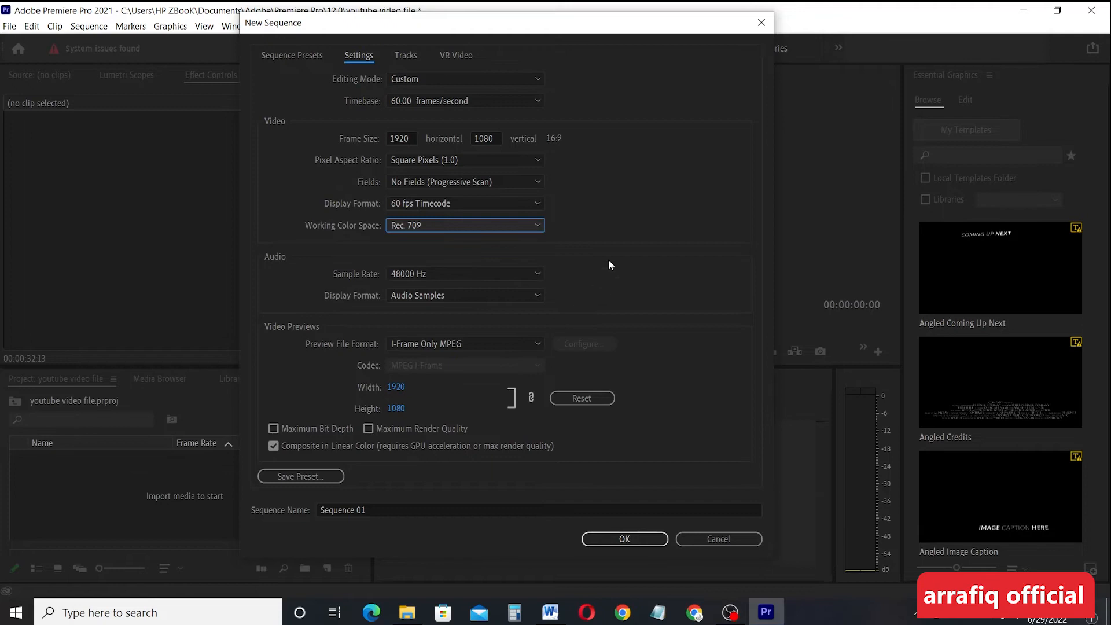
click(400, 298)
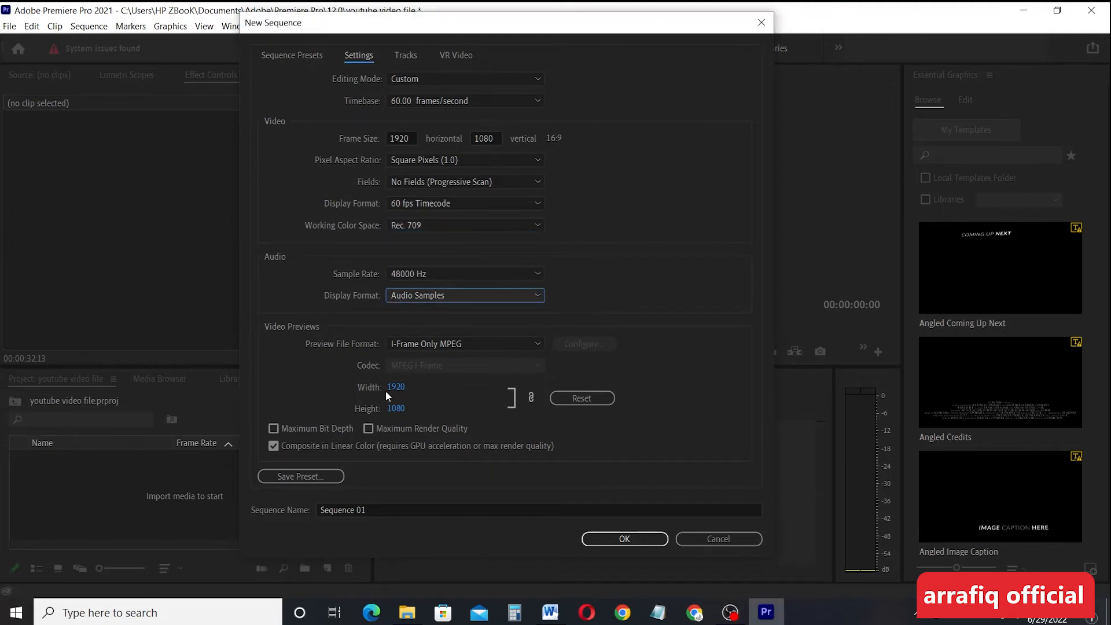
Step: Name the new sequence "مثلا" and create it without saving the settings as a preset
click(476, 510)
drag(476, 512, 314, 512)
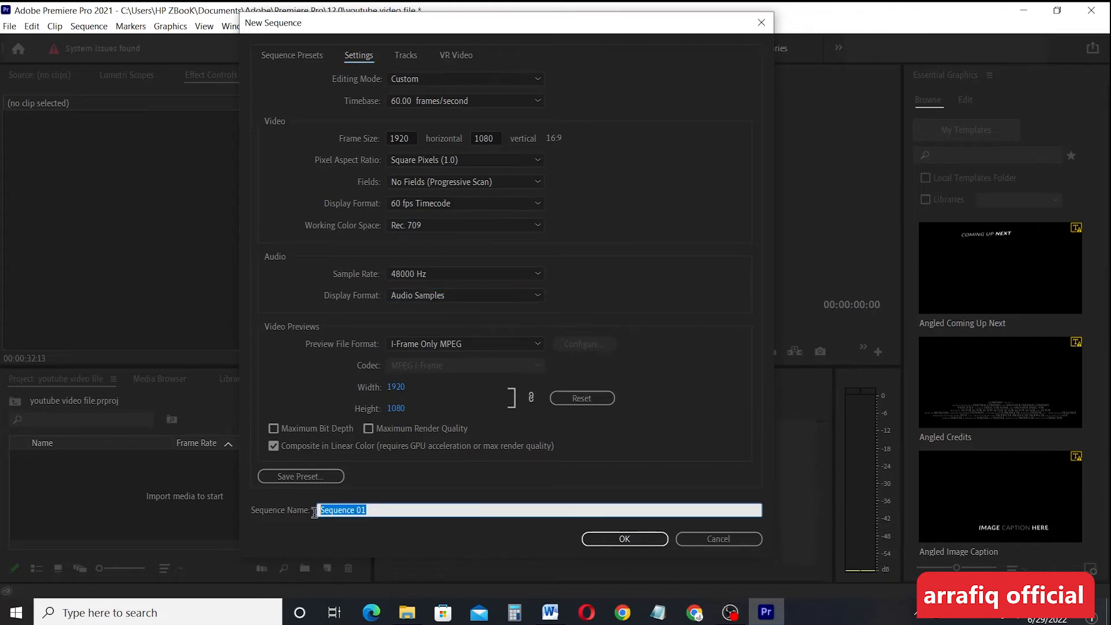
key(BackSpace)
text(مثلا)
click(276, 481)
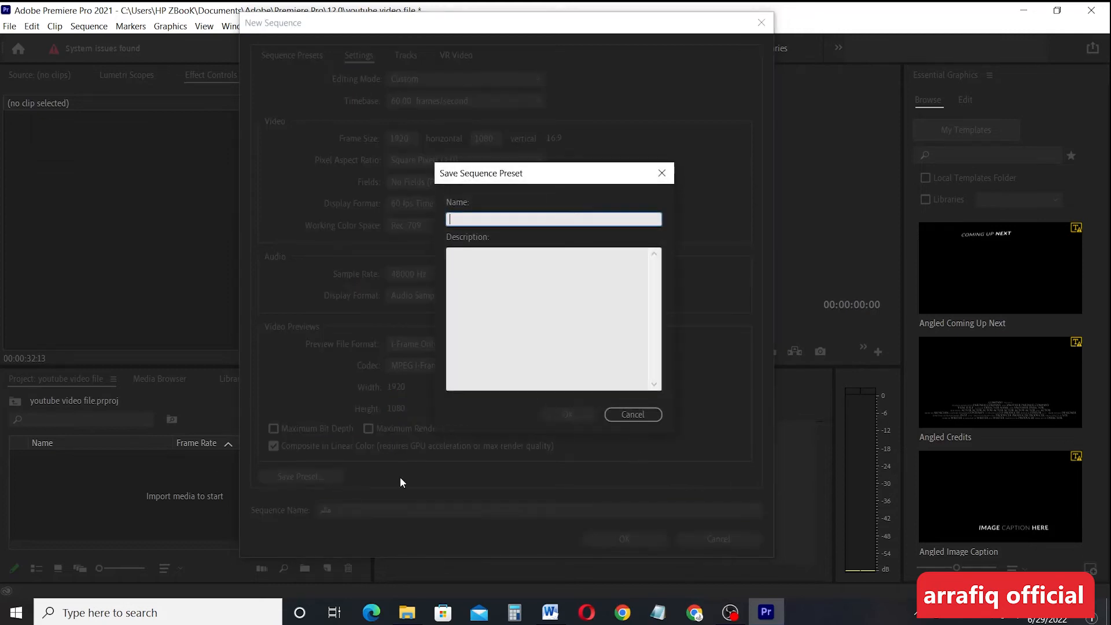
click(646, 415)
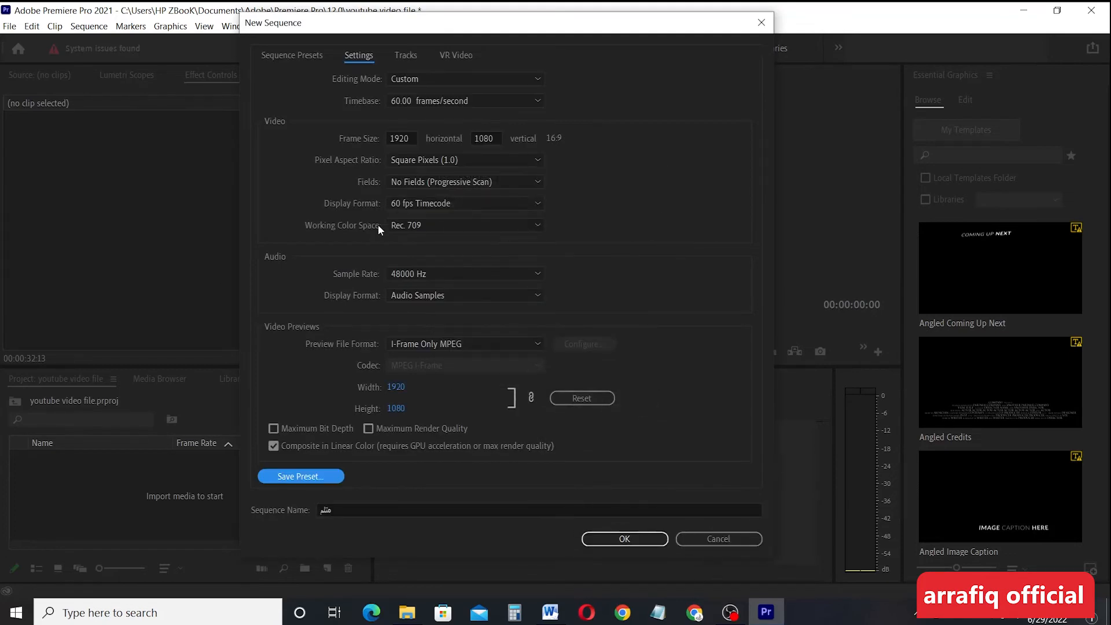
click(642, 541)
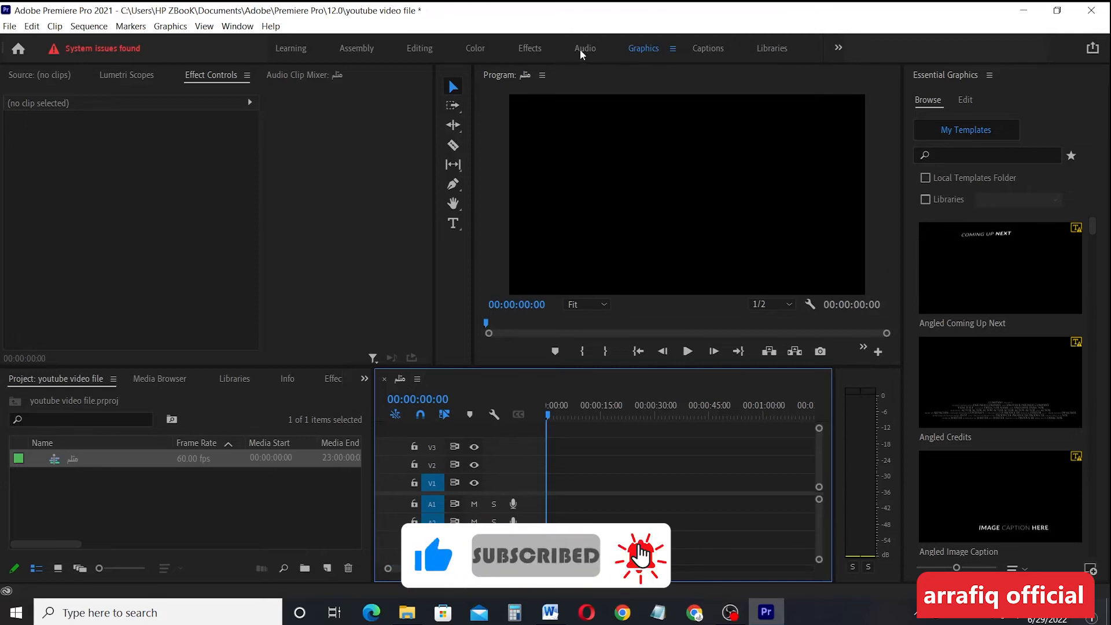
Step: Switch to the Editing workspace and select the new sequence in the project and its timeline
click(423, 48)
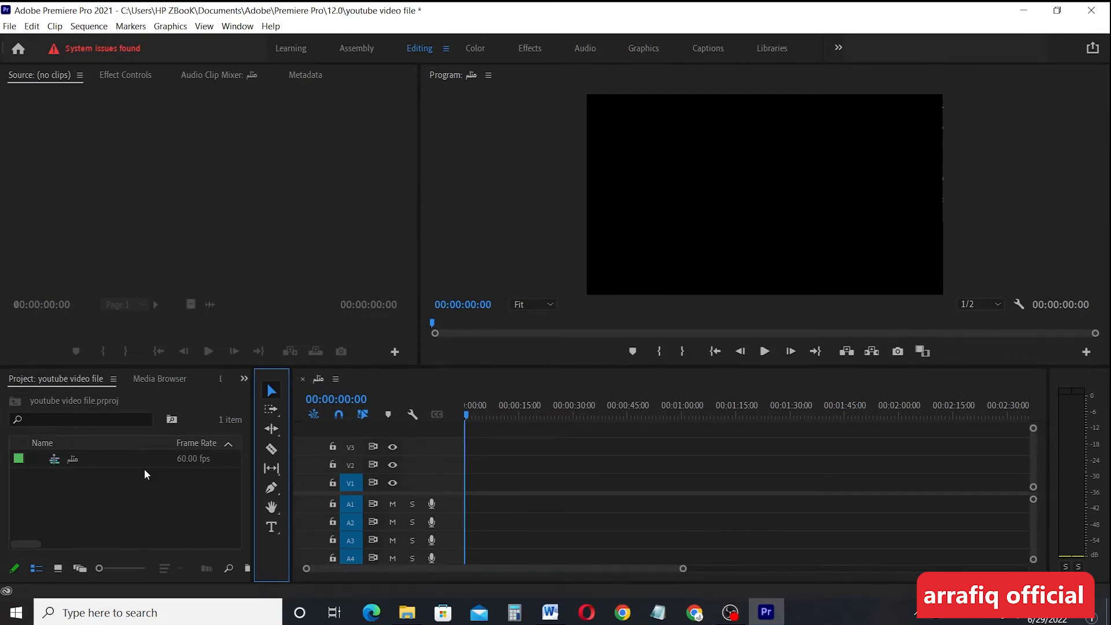
click(73, 459)
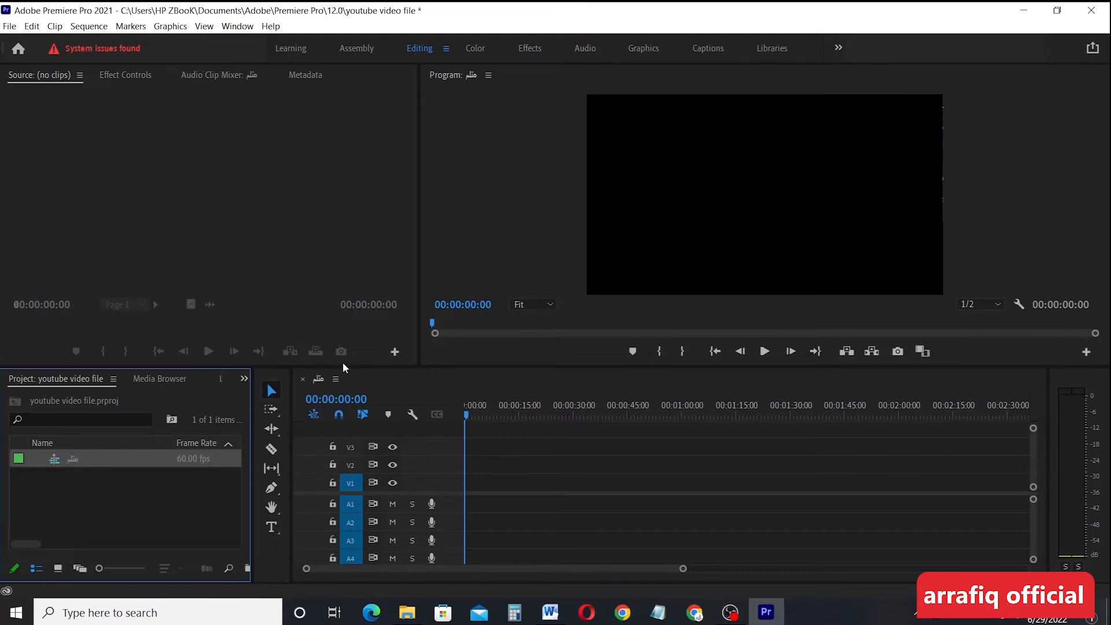
click(315, 382)
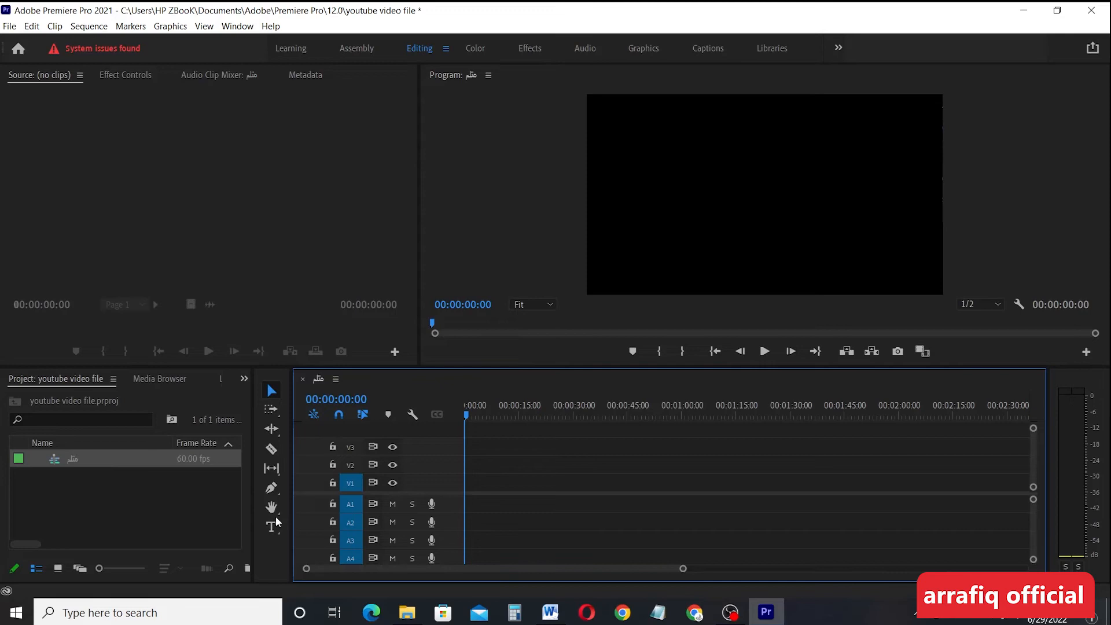
Step: Import the clip "People Doing Exercises On A TreadMill" from the "videos health fitness" folder into the project
double_click(130, 515)
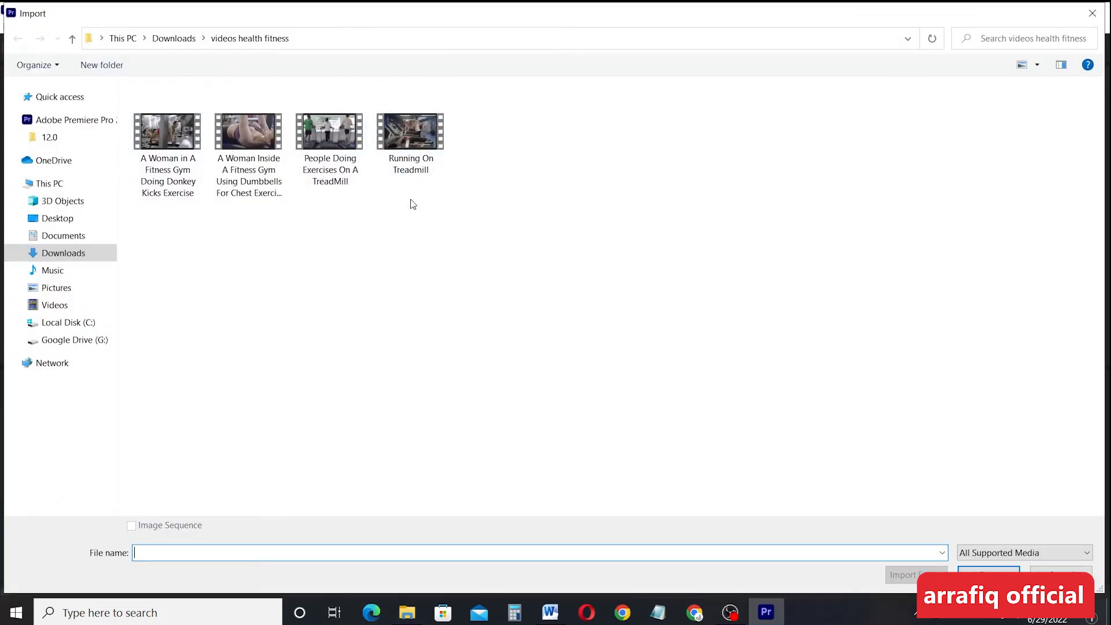
click(297, 146)
click(983, 571)
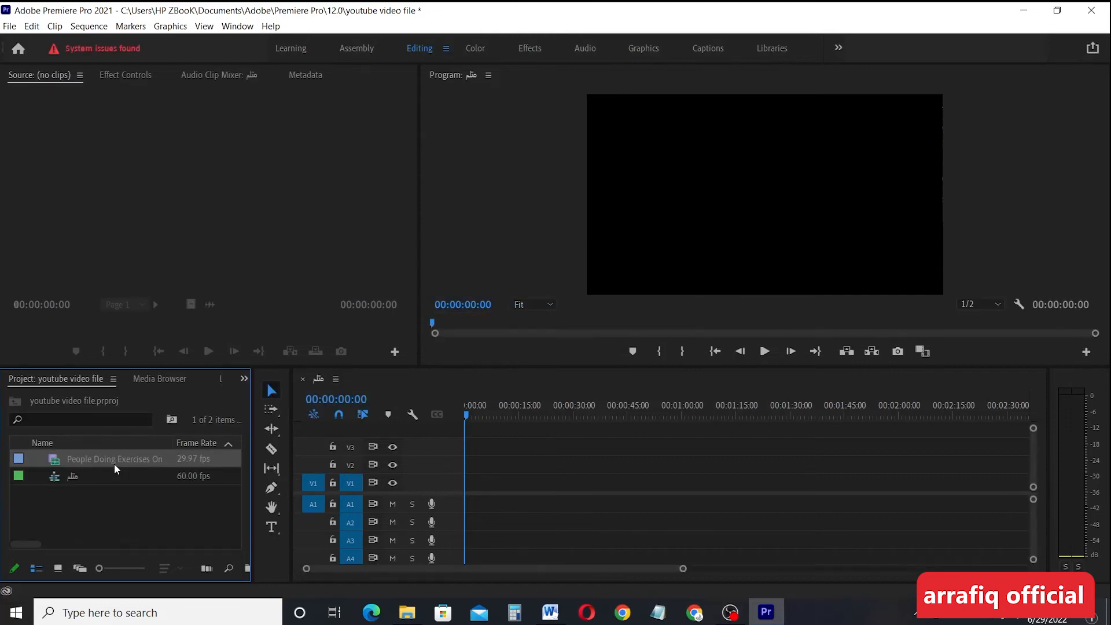
click(114, 465)
click(171, 525)
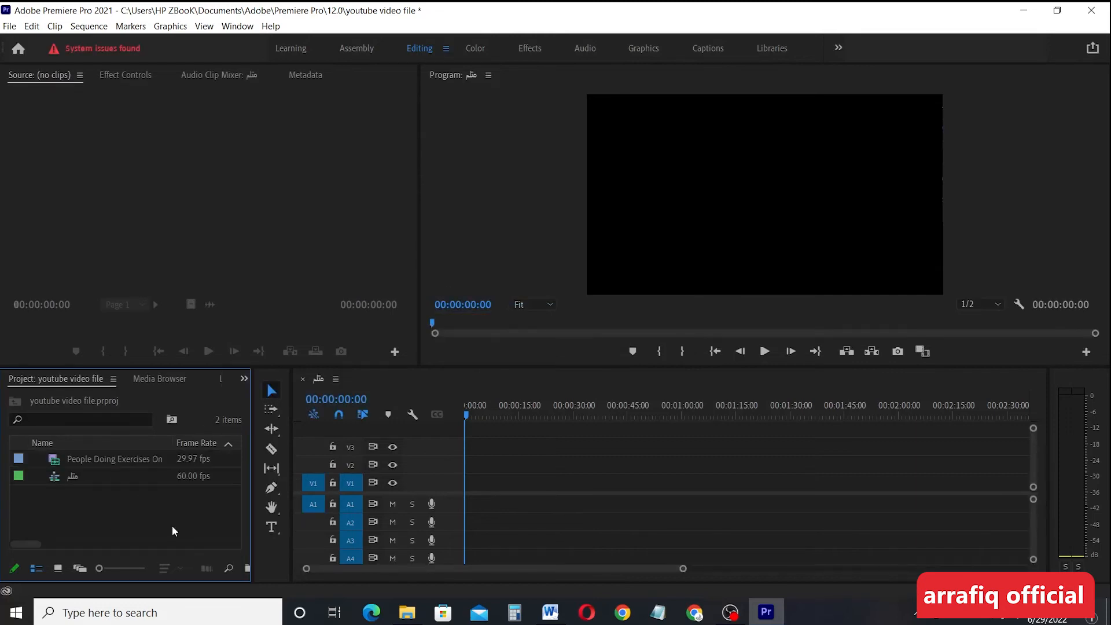
Step: Place the treadmill clip on track V2, change the sequence settings to match it, and move the clip to the sequence start
click(77, 460)
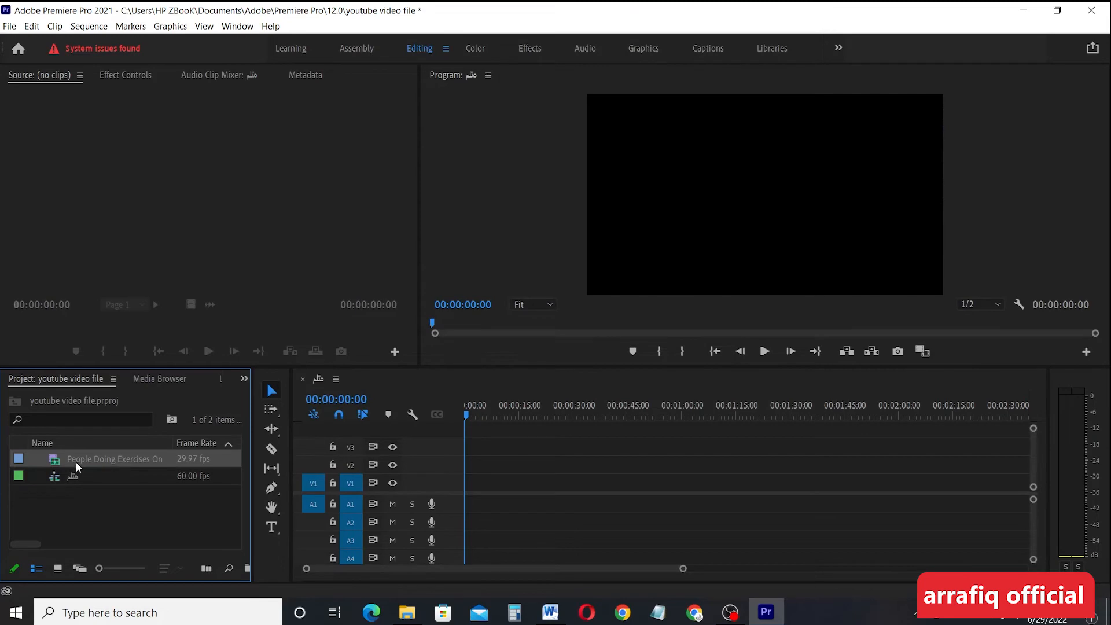
mouse_move(76, 465)
drag(127, 460, 484, 467)
drag(54, 463, 509, 459)
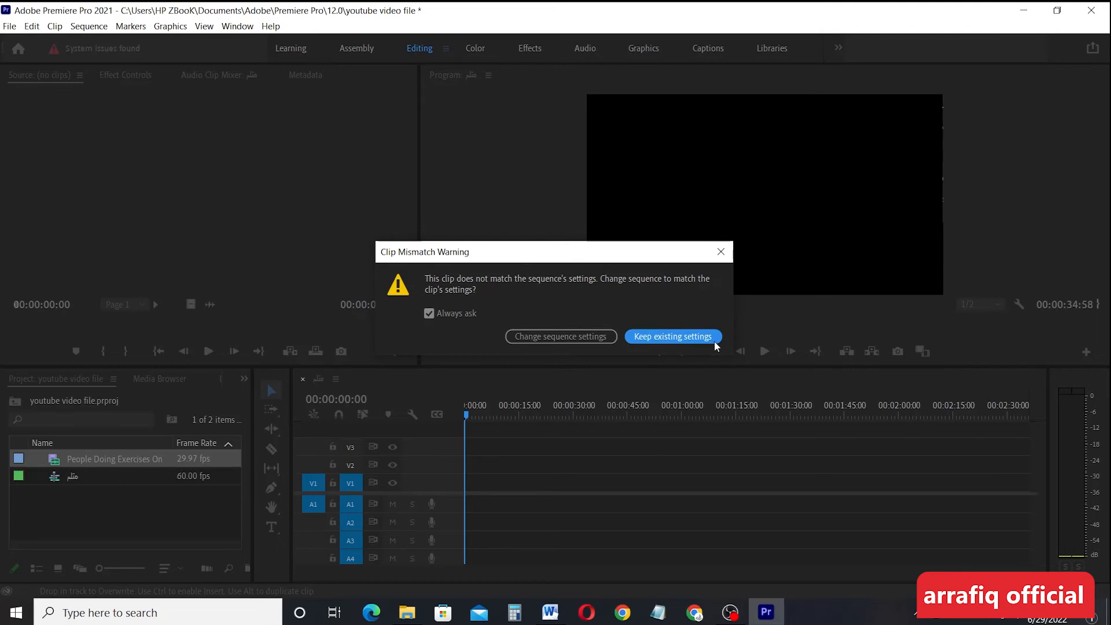
click(585, 336)
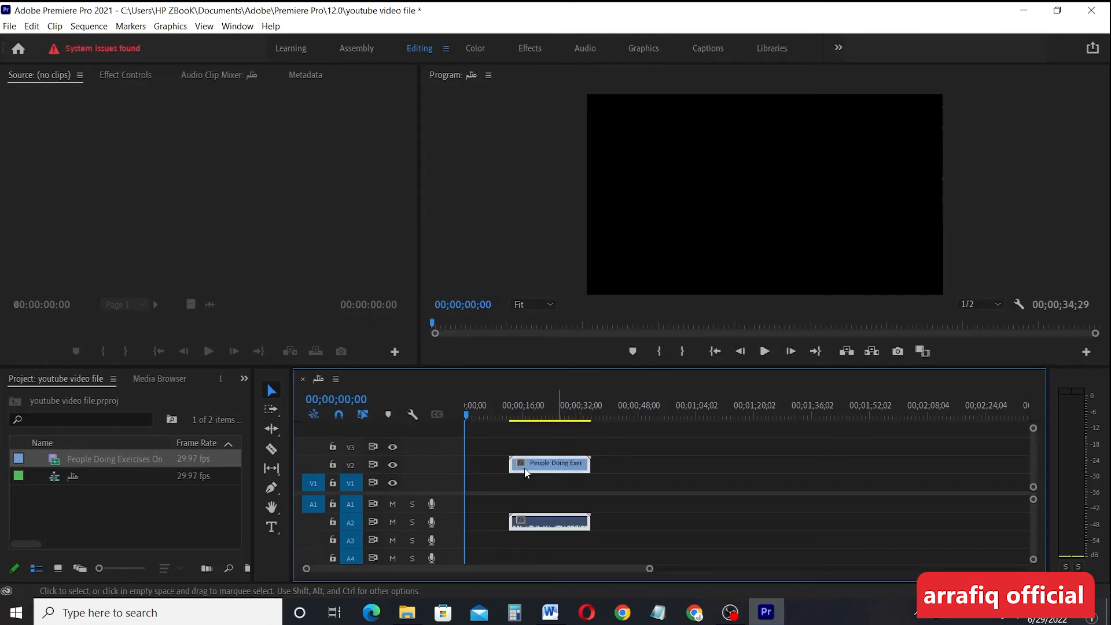
drag(559, 471, 501, 470)
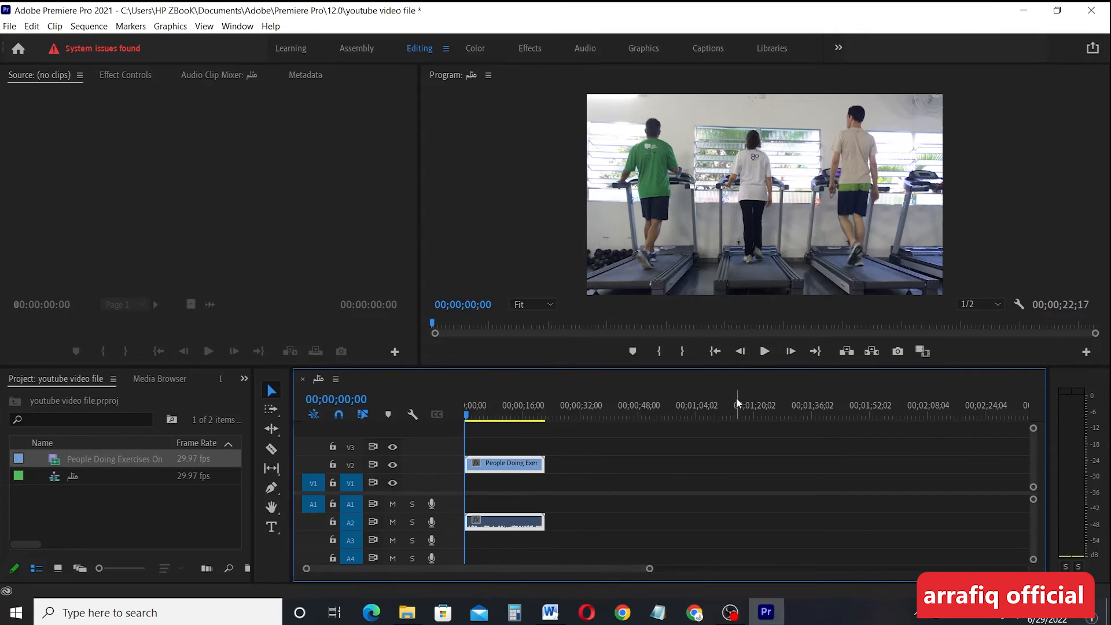
Step: Undo the clip's move and placement, and delete the custom sequence from the project
key(ctrl+z)
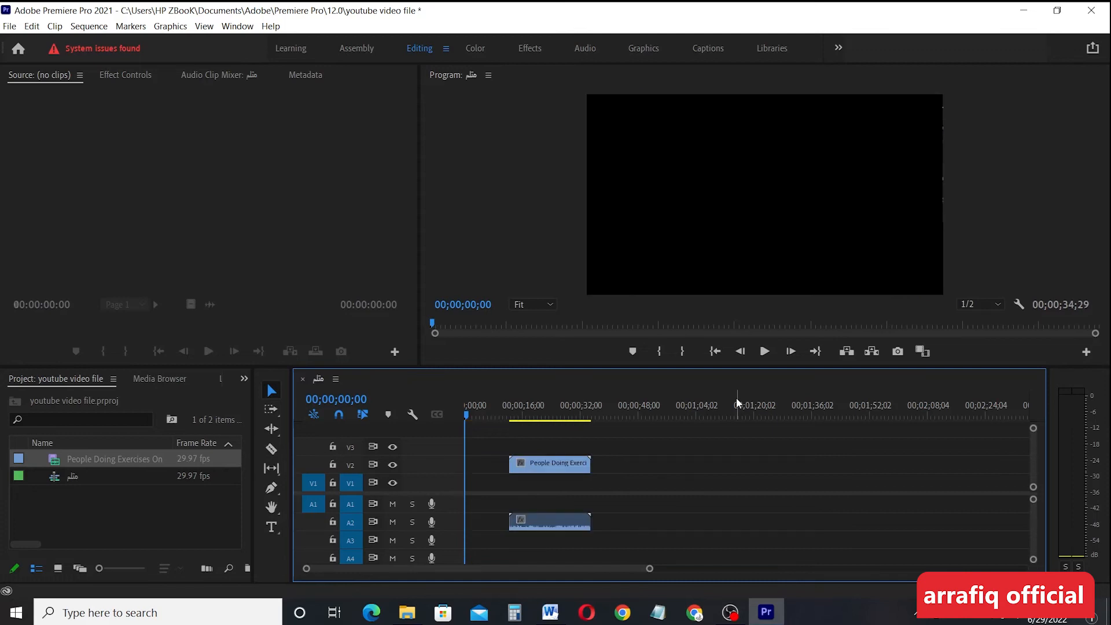
key(ctrl+z)
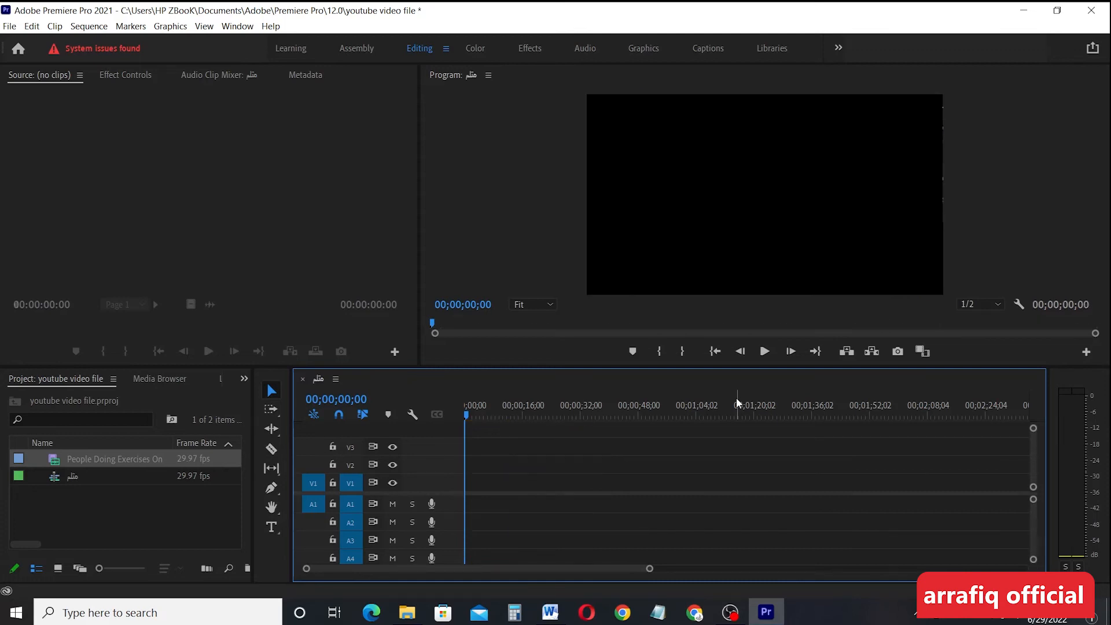
click(189, 474)
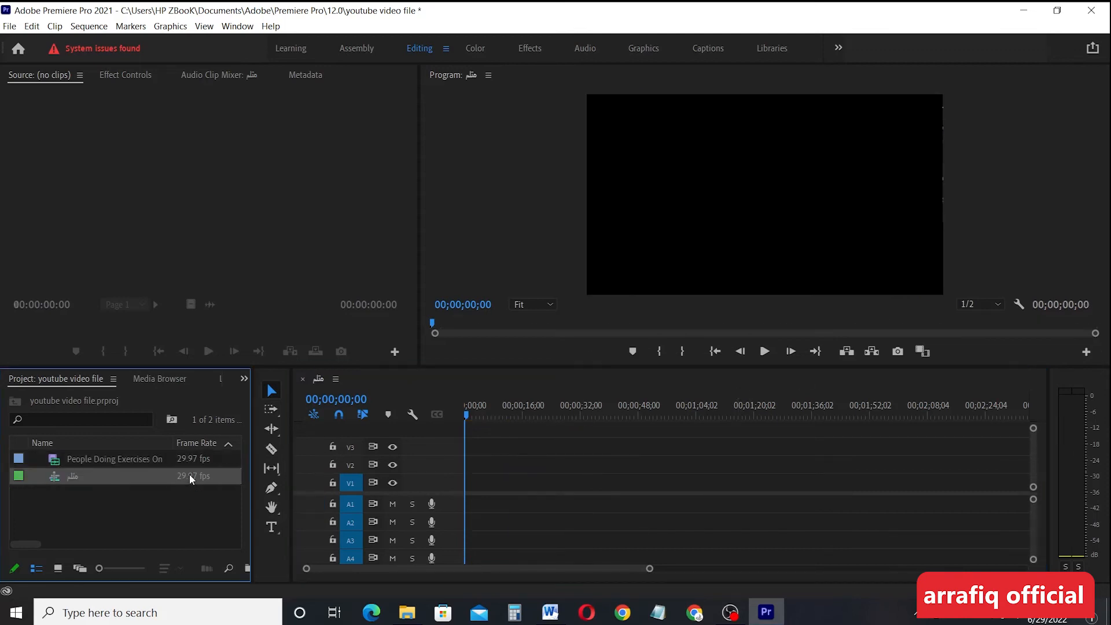
key(Delete)
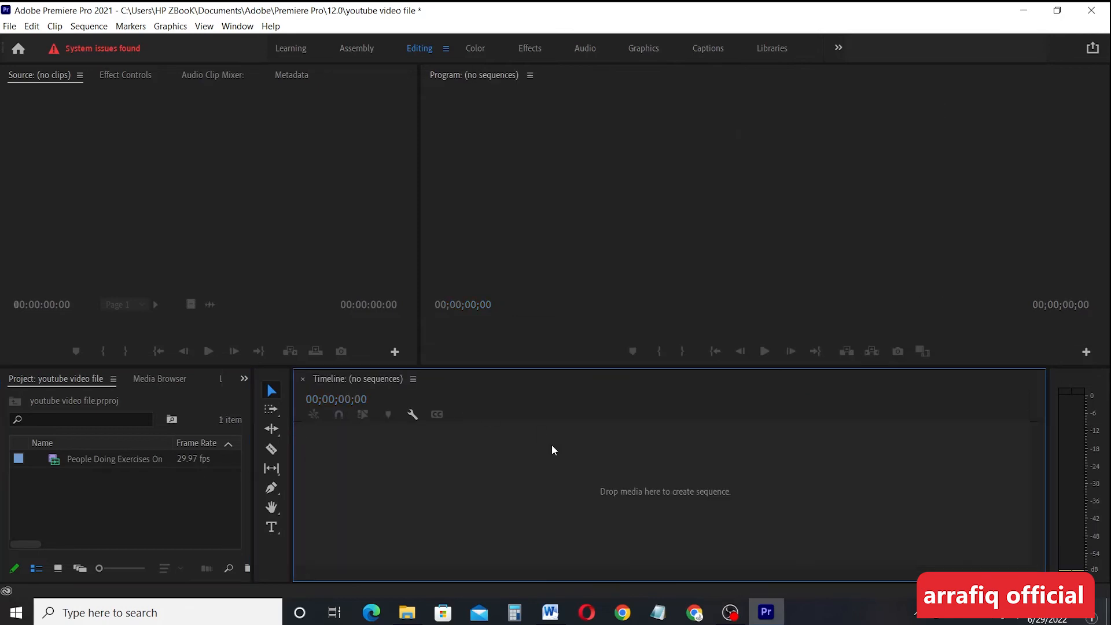
Step: Create a sequence with matching settings by placing the treadmill clip directly into the empty timeline
click(140, 455)
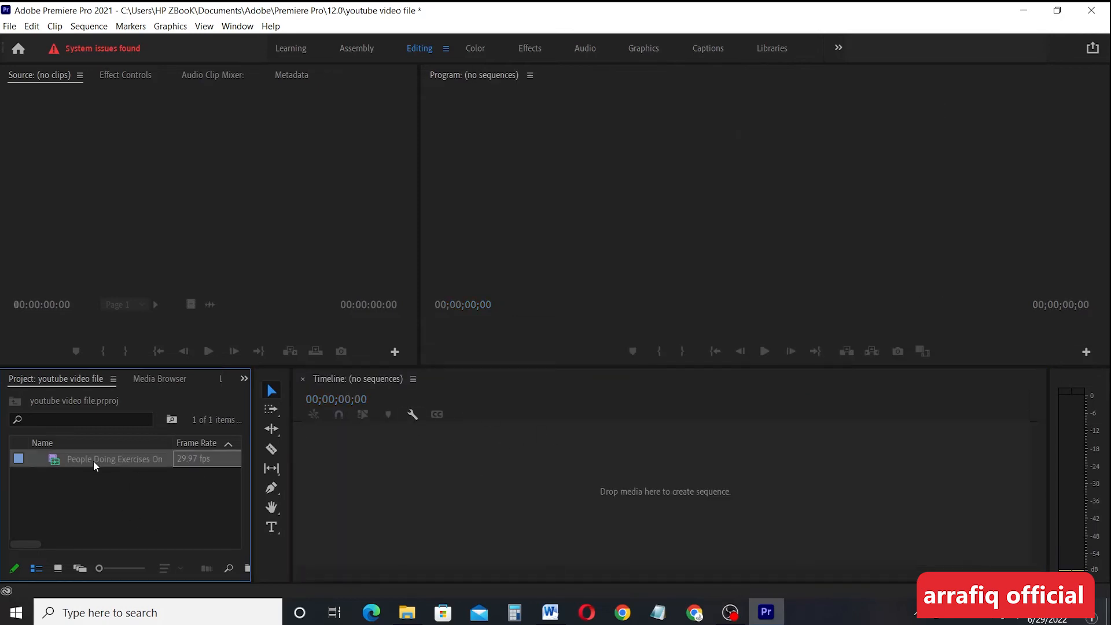
click(193, 518)
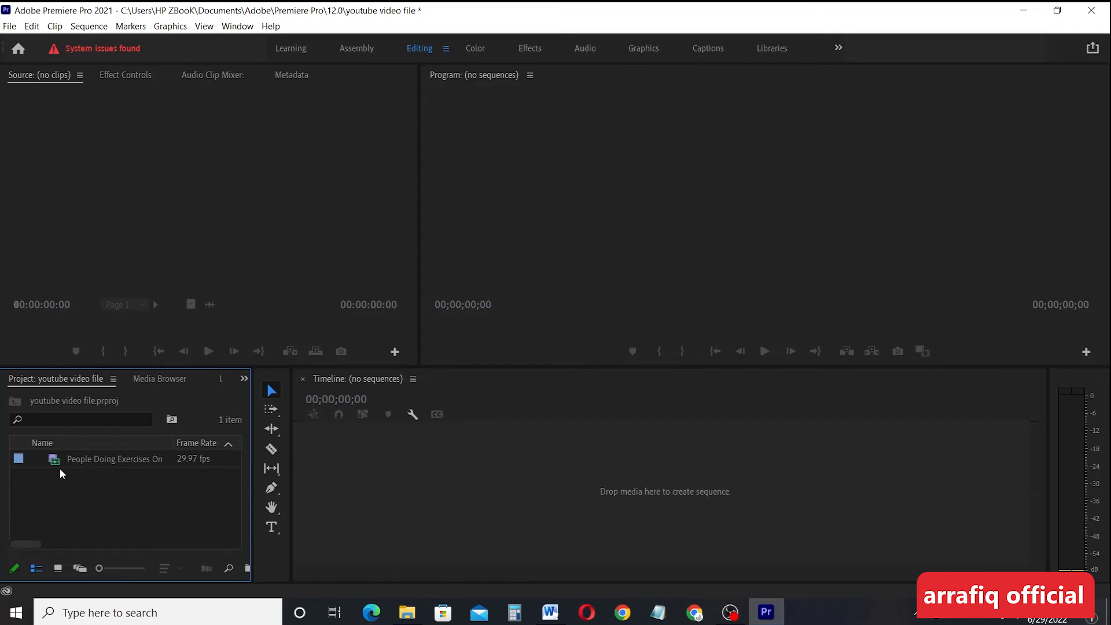
click(75, 462)
click(105, 512)
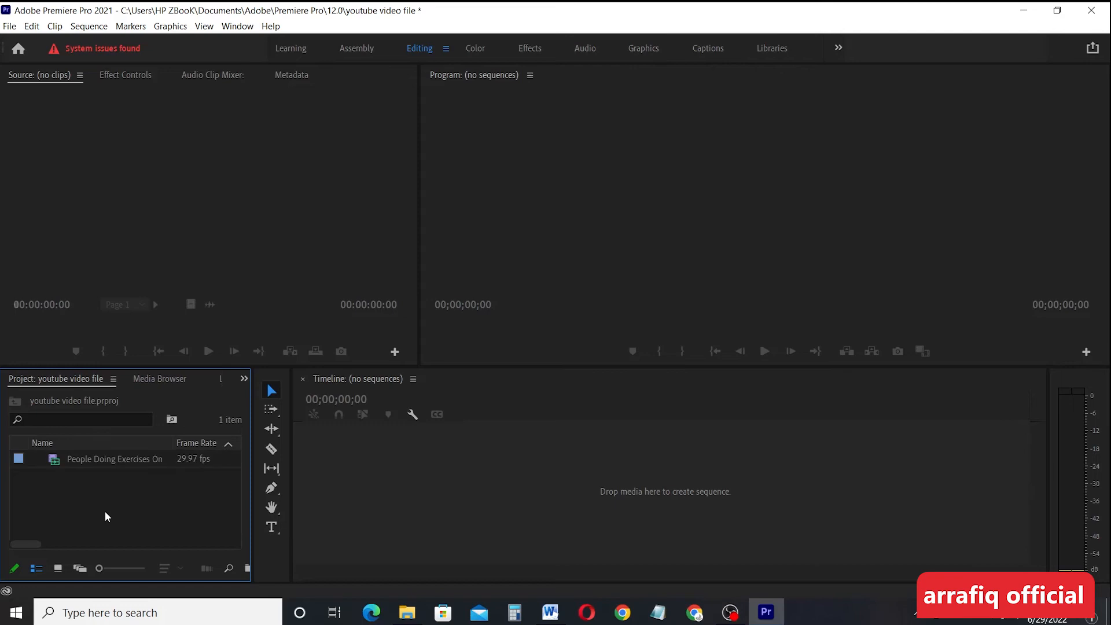
click(88, 463)
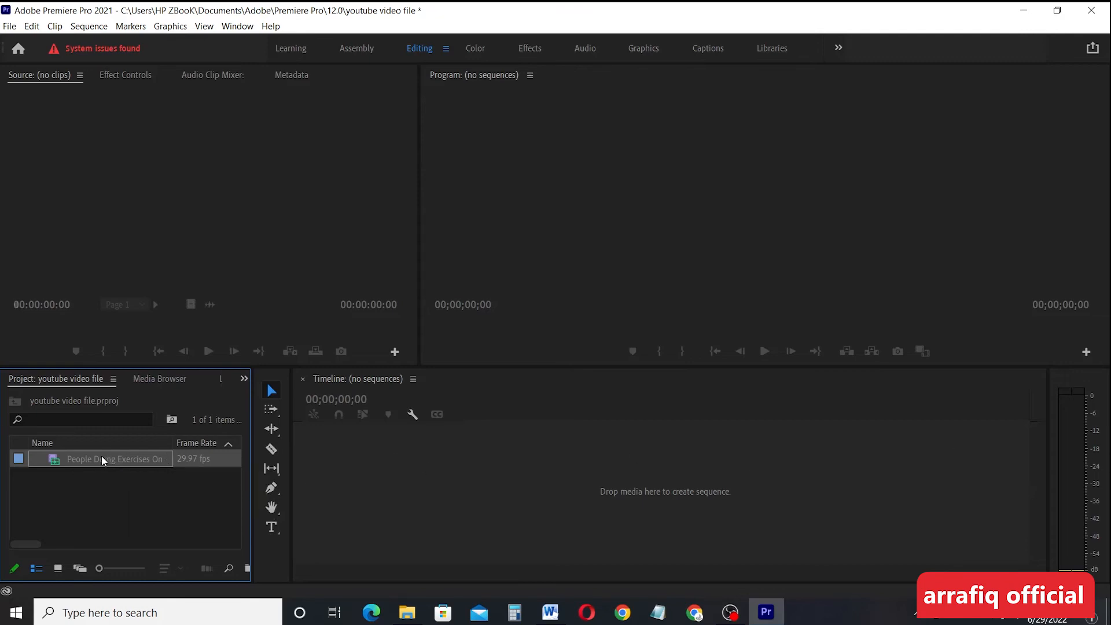
drag(81, 458, 508, 479)
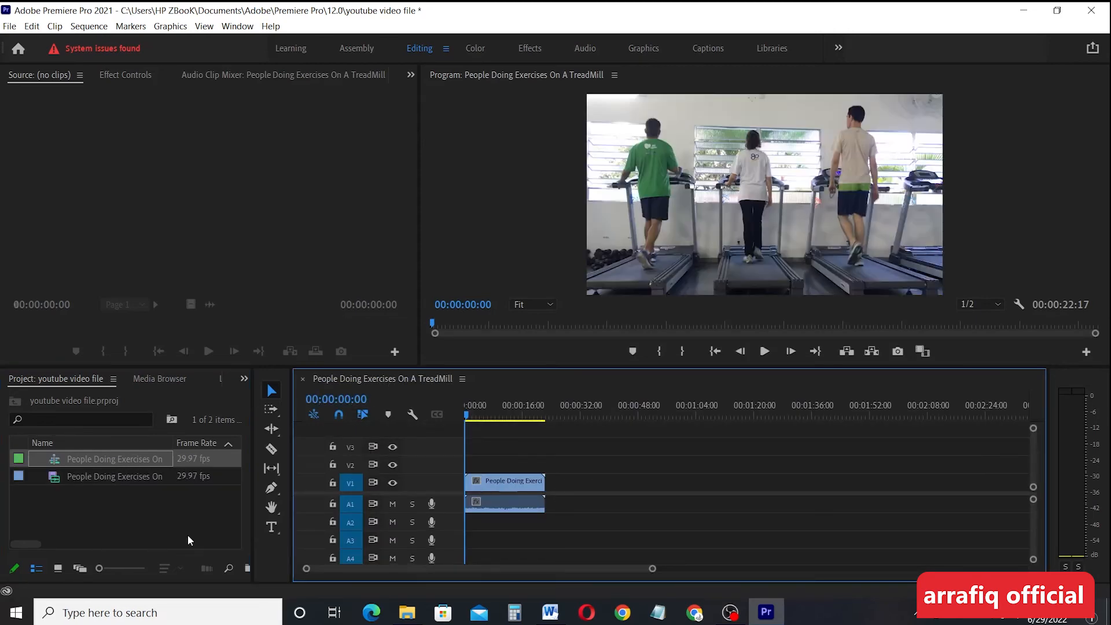
Step: Undo the clip placement and the creation of the sequence made from the treadmill clip
key(ctrl+z)
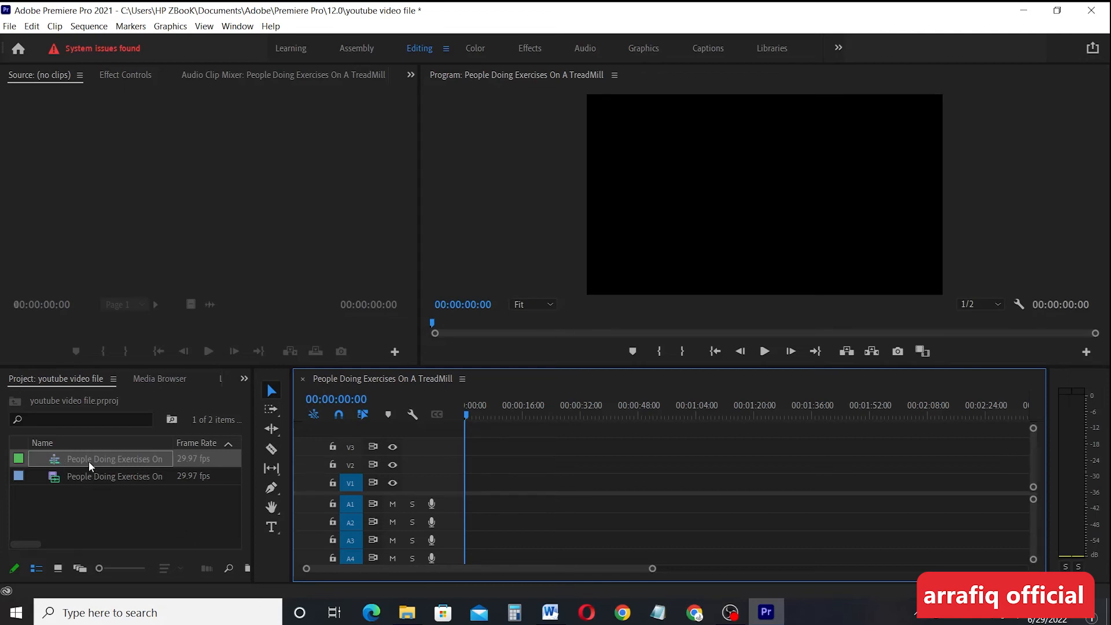
click(133, 476)
click(143, 505)
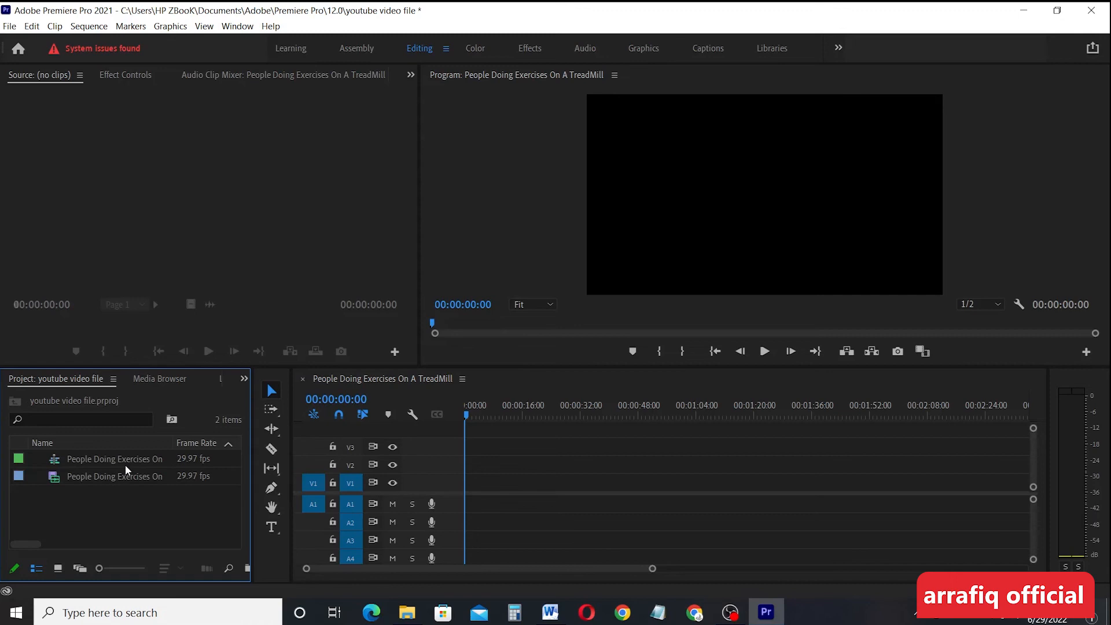
key(ctrl+z)
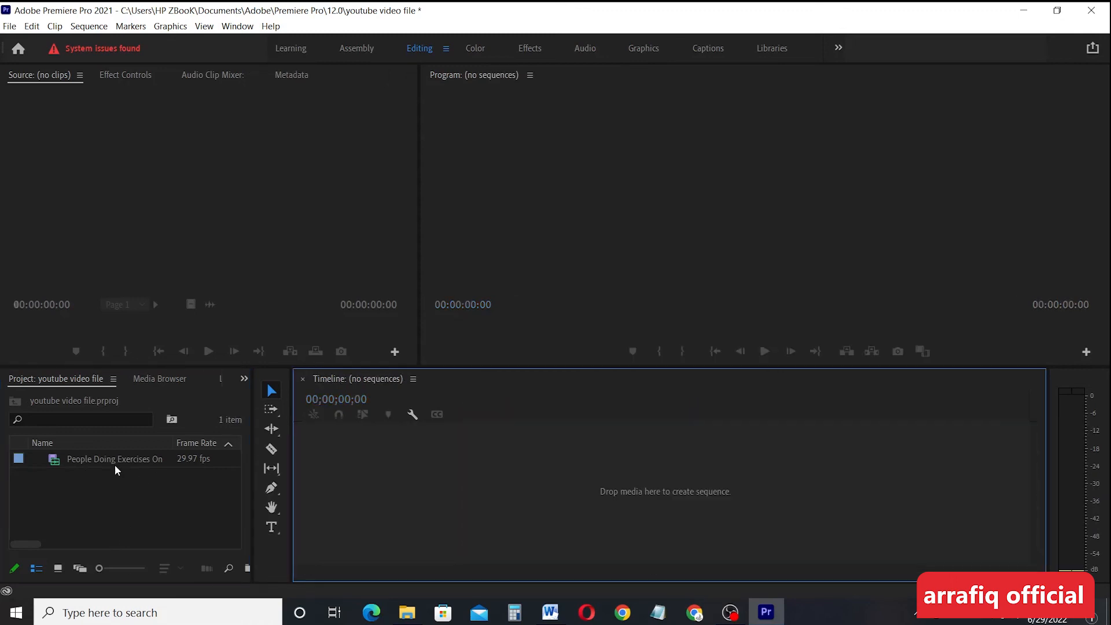
Step: Widen the project area and create a sequence from the treadmill clip by adding it to the empty timeline
click(115, 463)
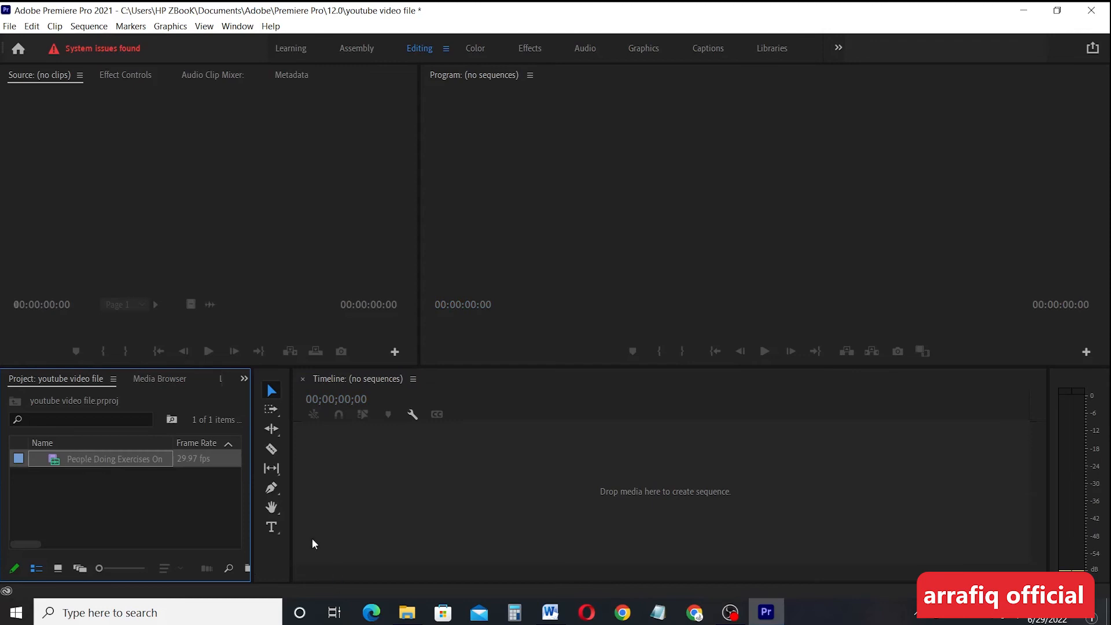
drag(256, 509, 380, 512)
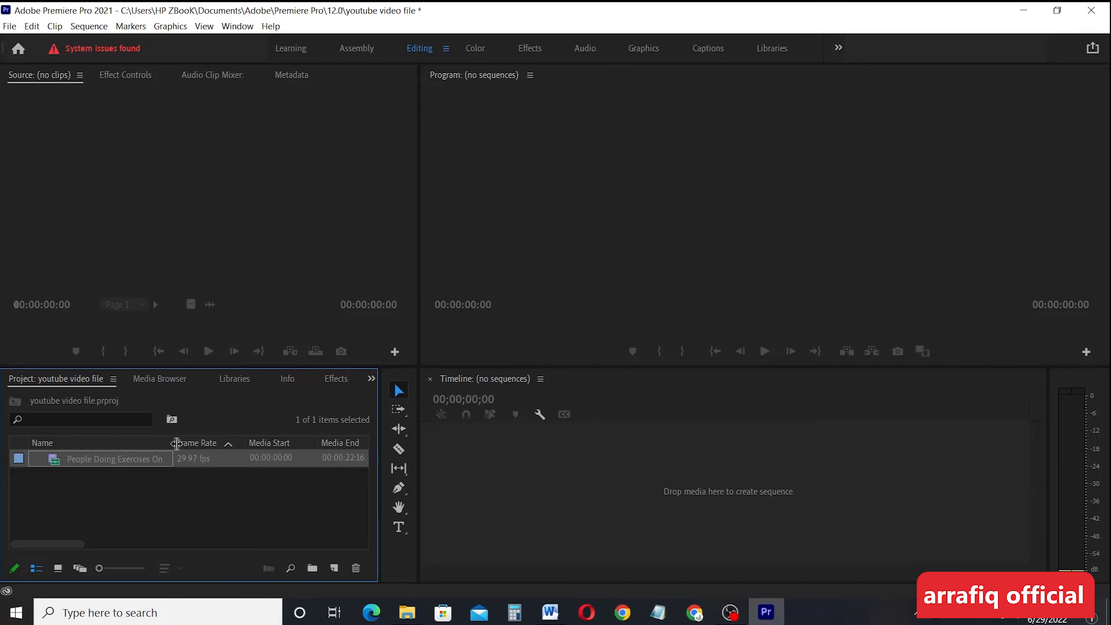
drag(123, 466, 596, 489)
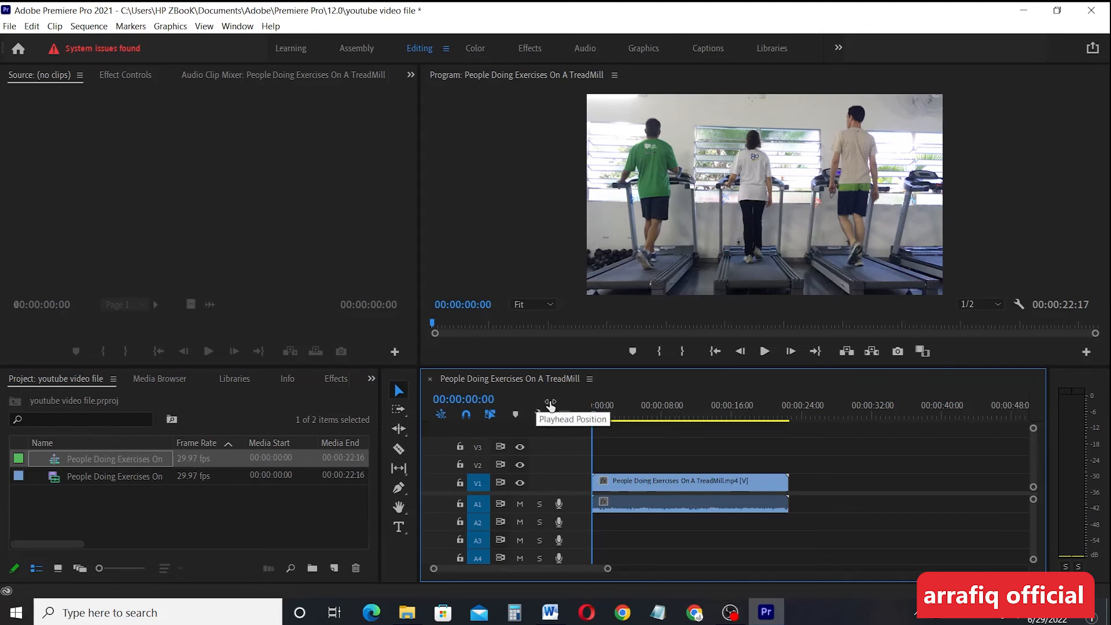
Step: Import the Running On Treadmill video from the videos health fitness folder into the project
click(286, 515)
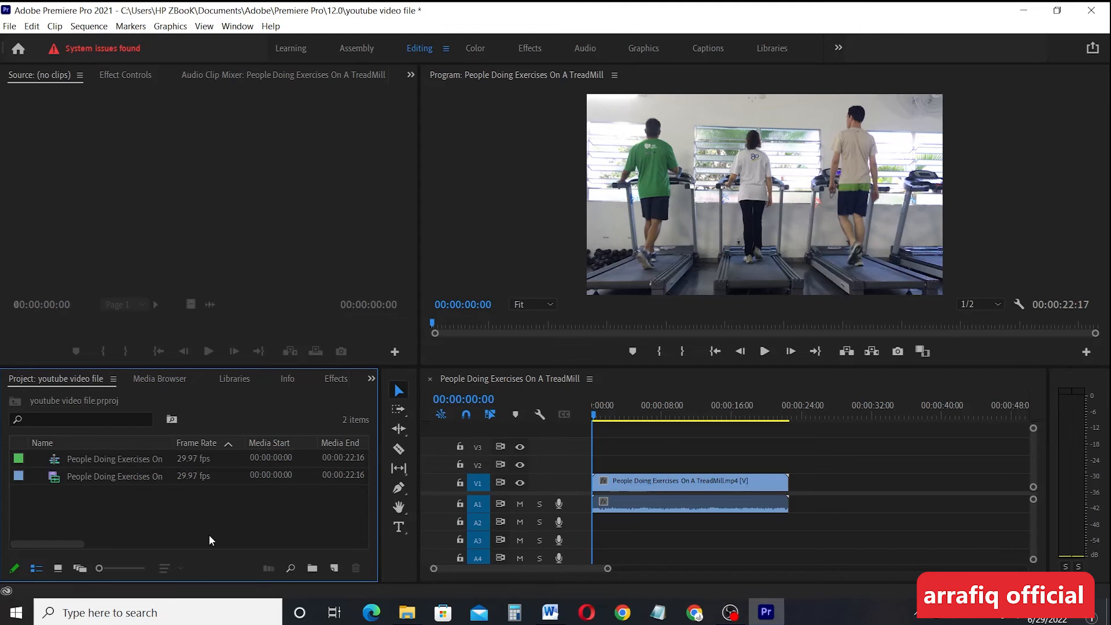
double_click(227, 528)
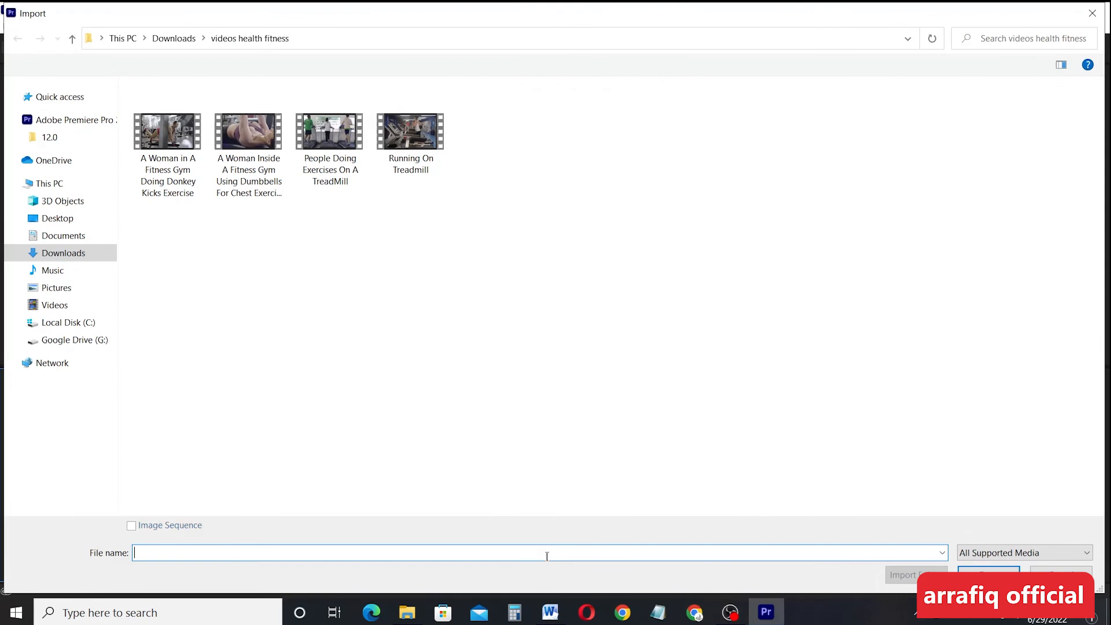
click(415, 157)
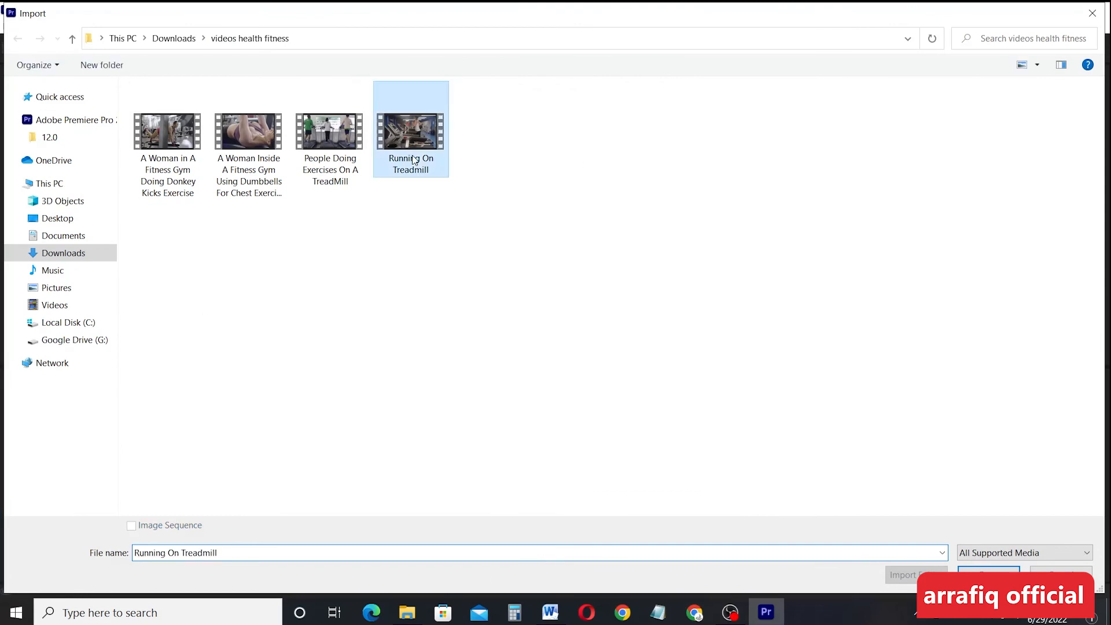
key(Return)
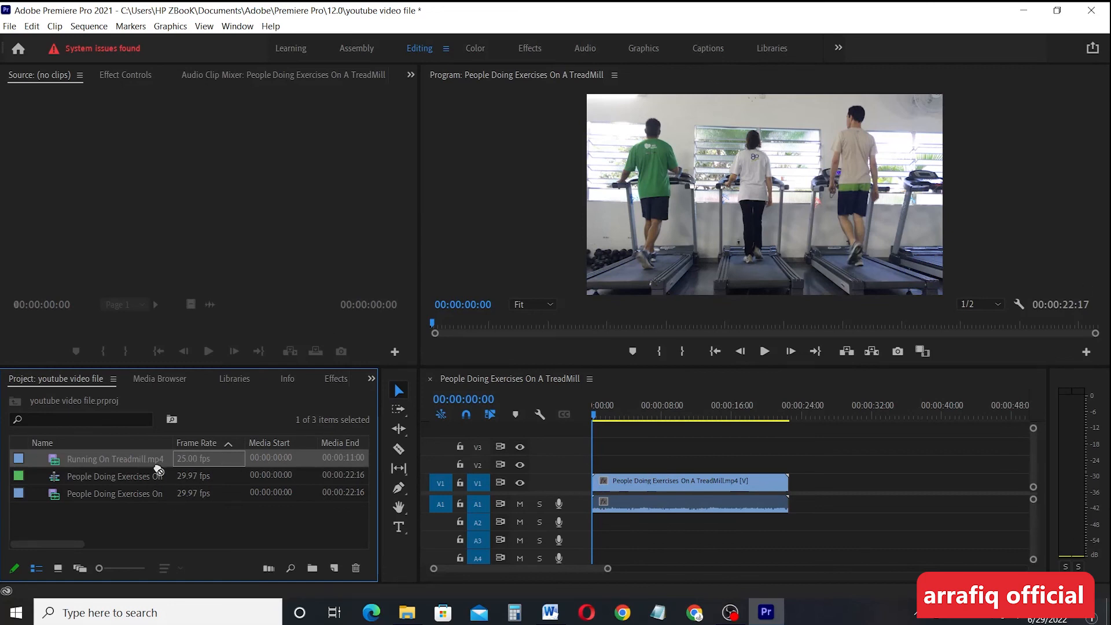
Step: Create a second sequence with matching settings by dropping the Running On Treadmill clip onto the New Item command
key(Down)
click(105, 456)
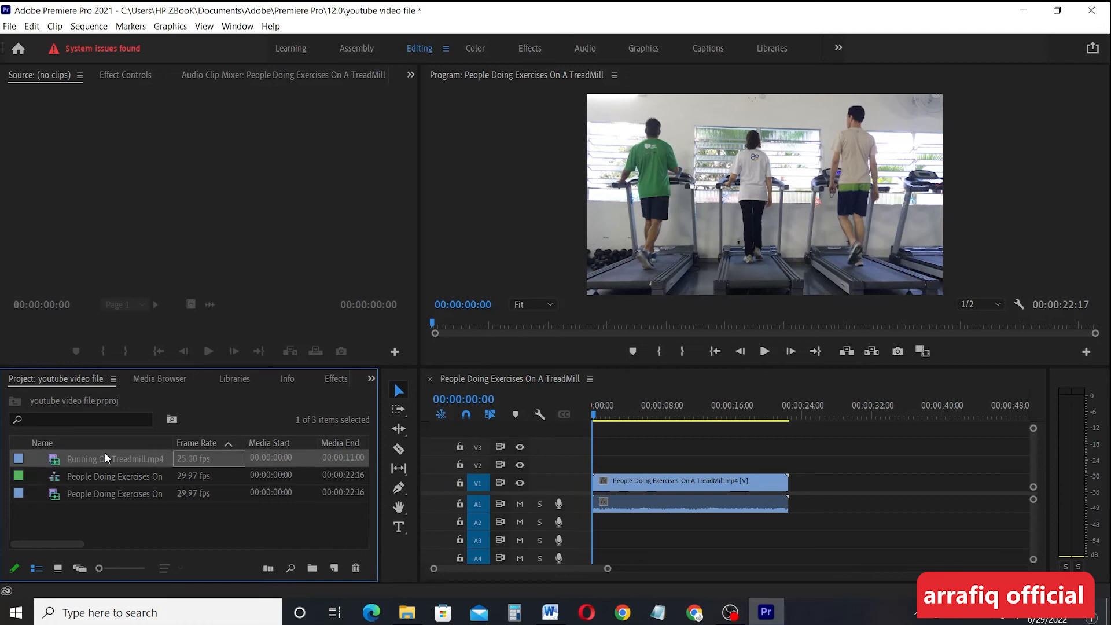
click(78, 475)
drag(262, 521, 317, 555)
click(293, 544)
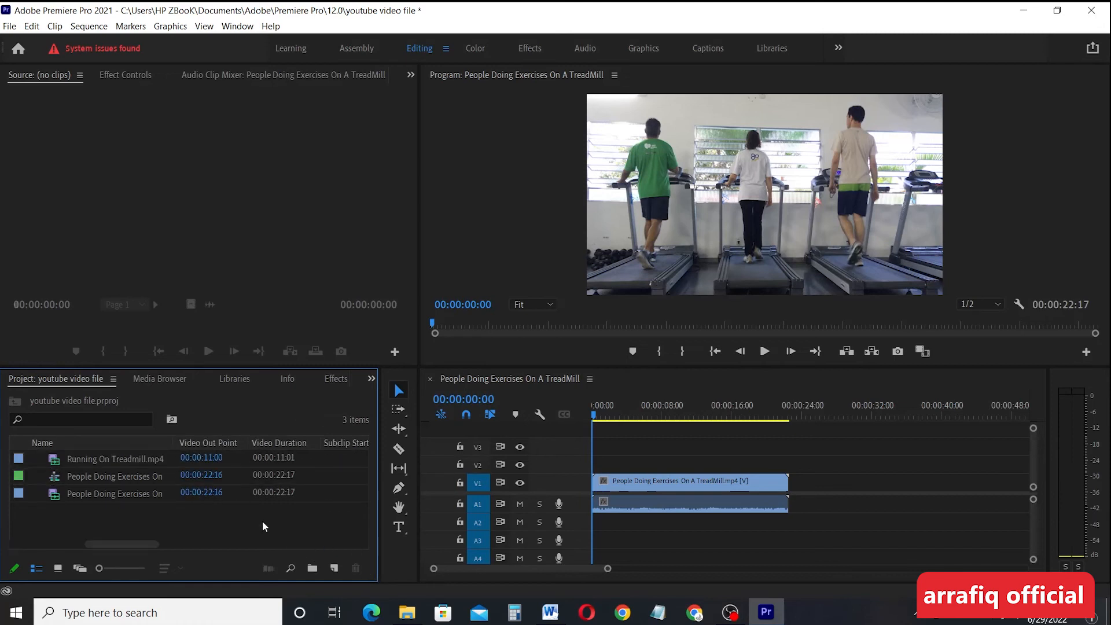
click(170, 457)
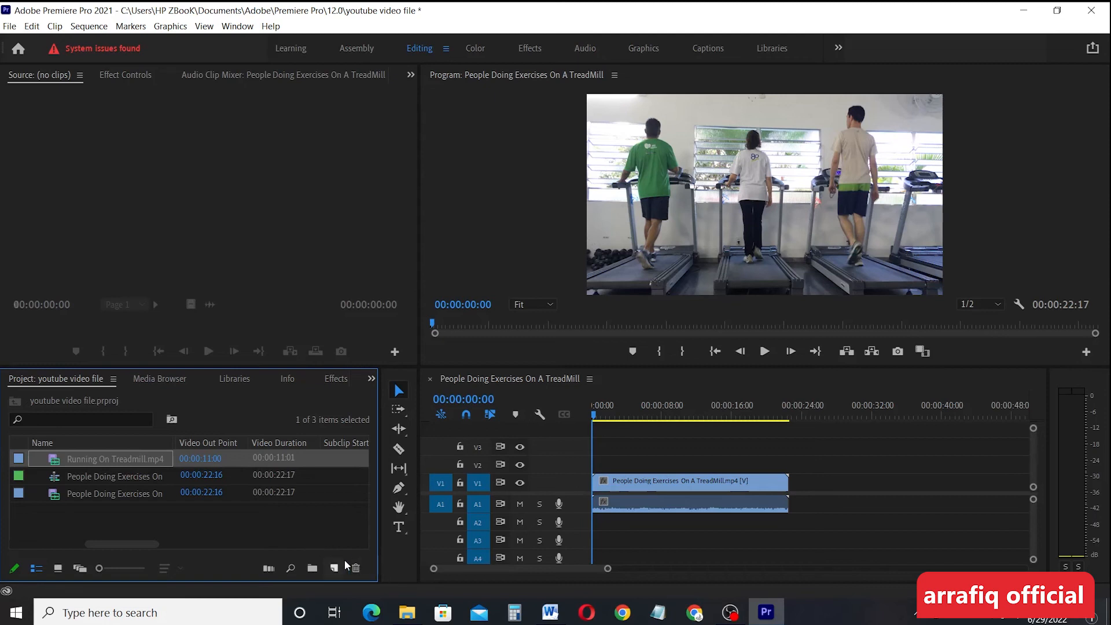
drag(104, 459, 341, 530)
drag(342, 530, 338, 562)
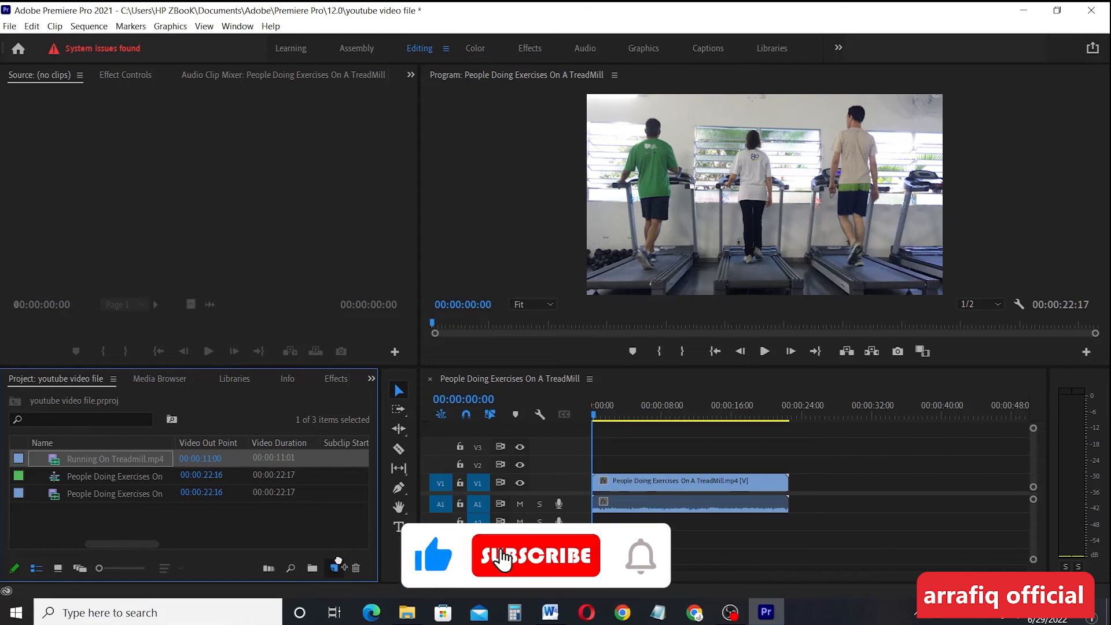
drag(338, 562, 338, 562)
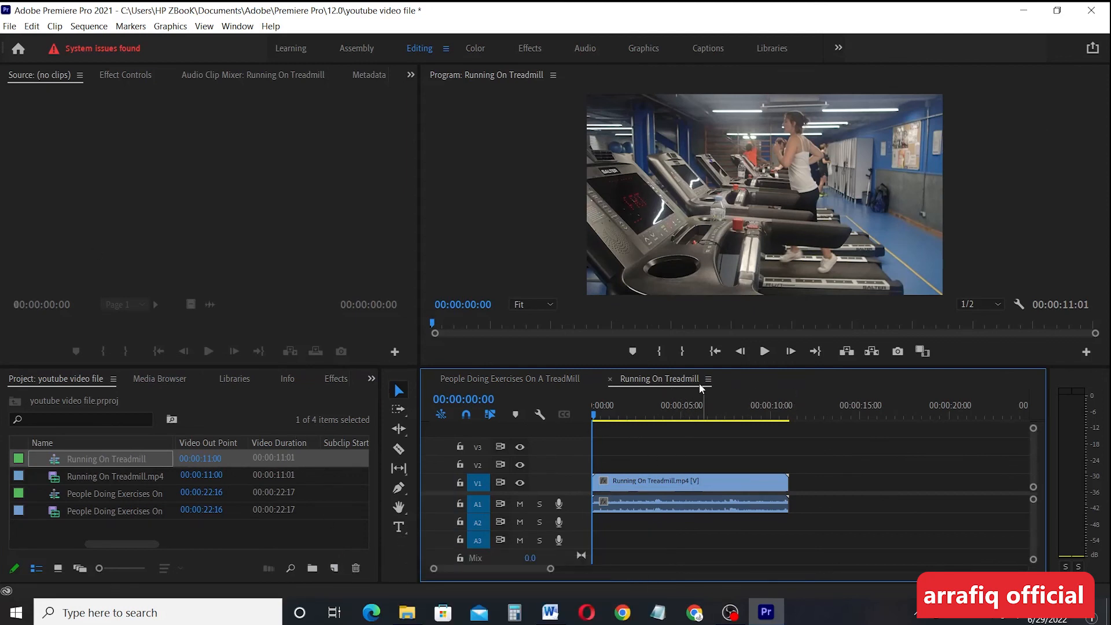
Step: Compare the two open sequences in the timeline, ending on People Doing Exercises On A TreadMill
click(508, 378)
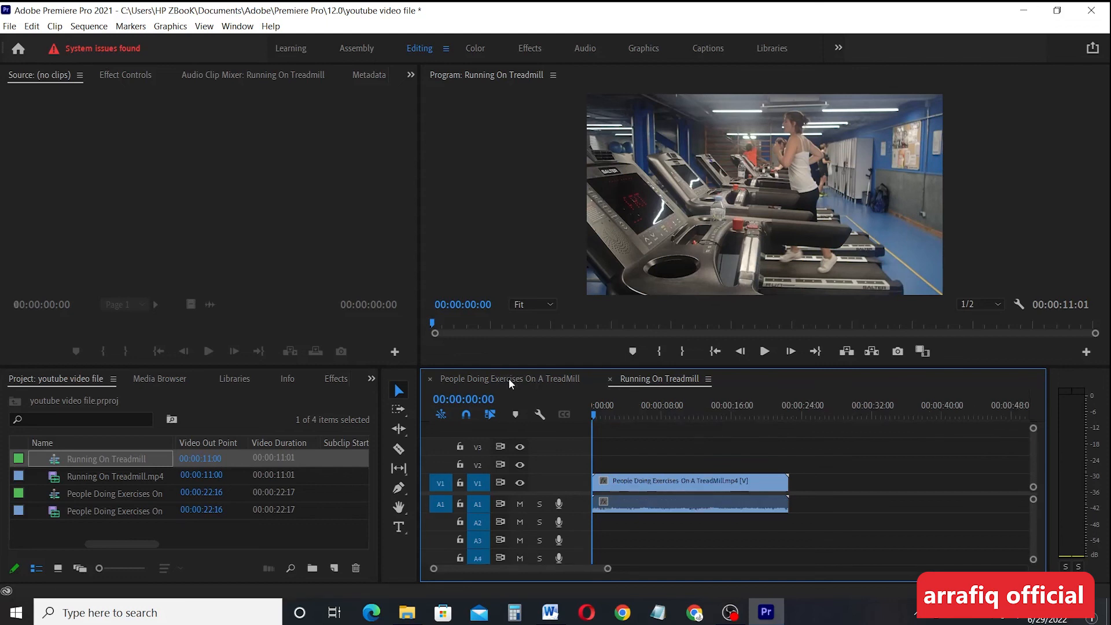
click(659, 379)
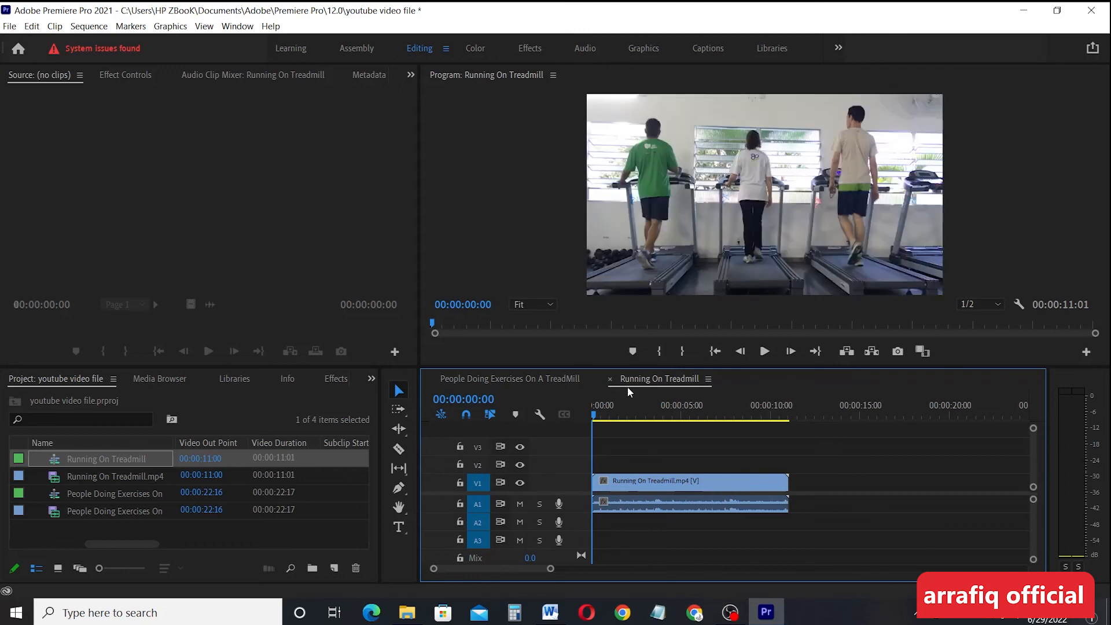
click(509, 379)
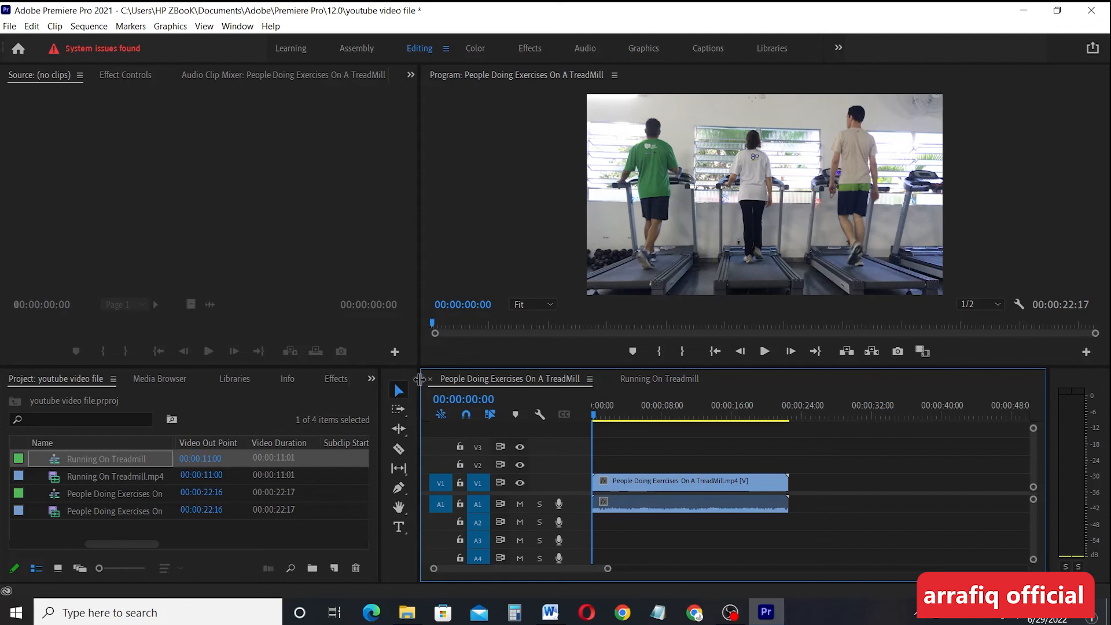
Step: Enlarge the timeline area by widening it into the project area and raising its upper edge
drag(419, 379, 262, 379)
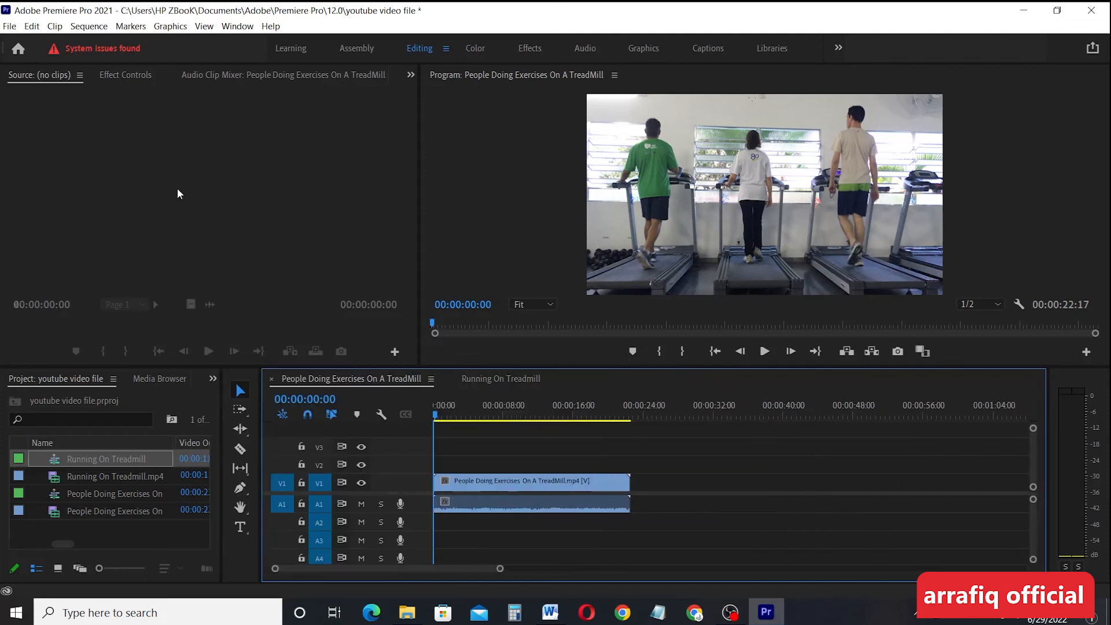
drag(439, 369, 438, 297)
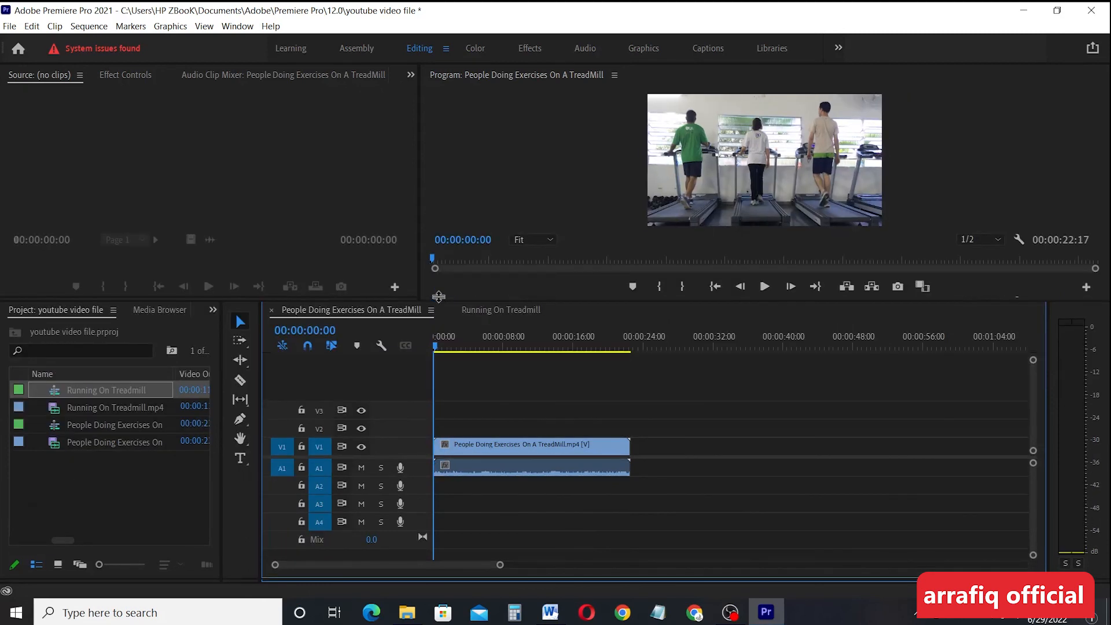
drag(439, 296, 438, 292)
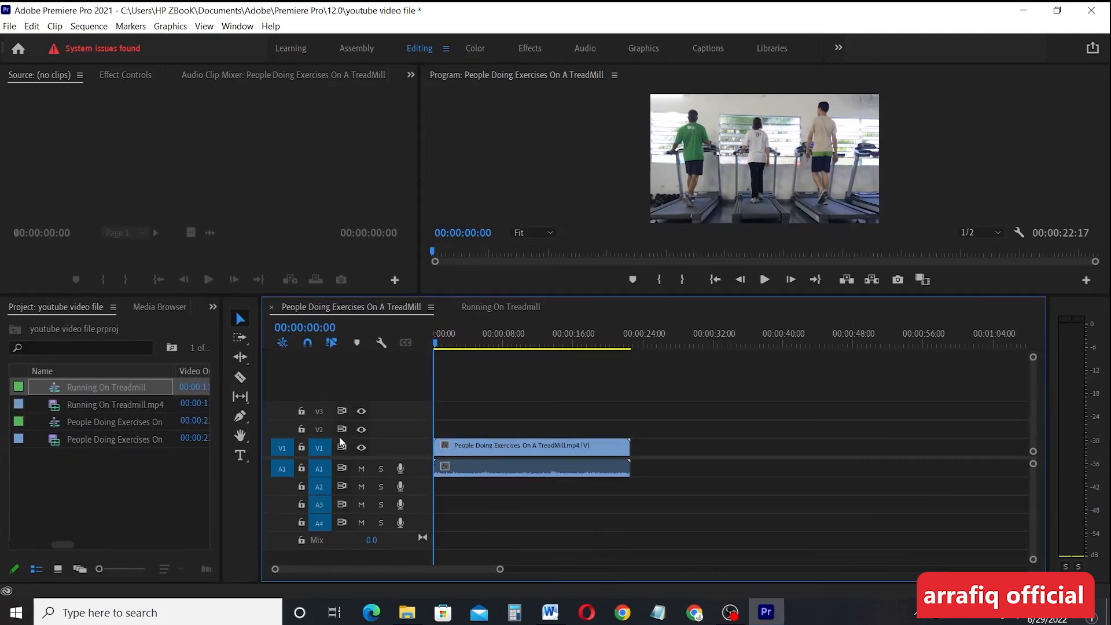
Step: Increase the height of the video tracks so the treadmill clip on V1 shows its thumbnails
drag(1033, 357, 1032, 353)
scroll(1033, 353, up, 5)
scroll(301, 450, up, 2)
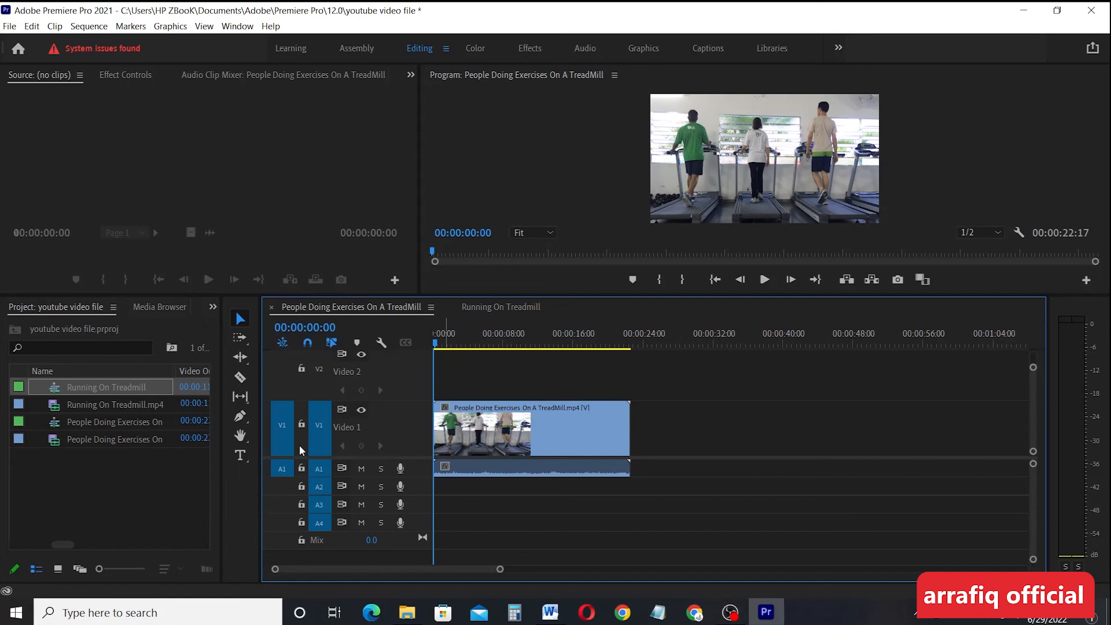